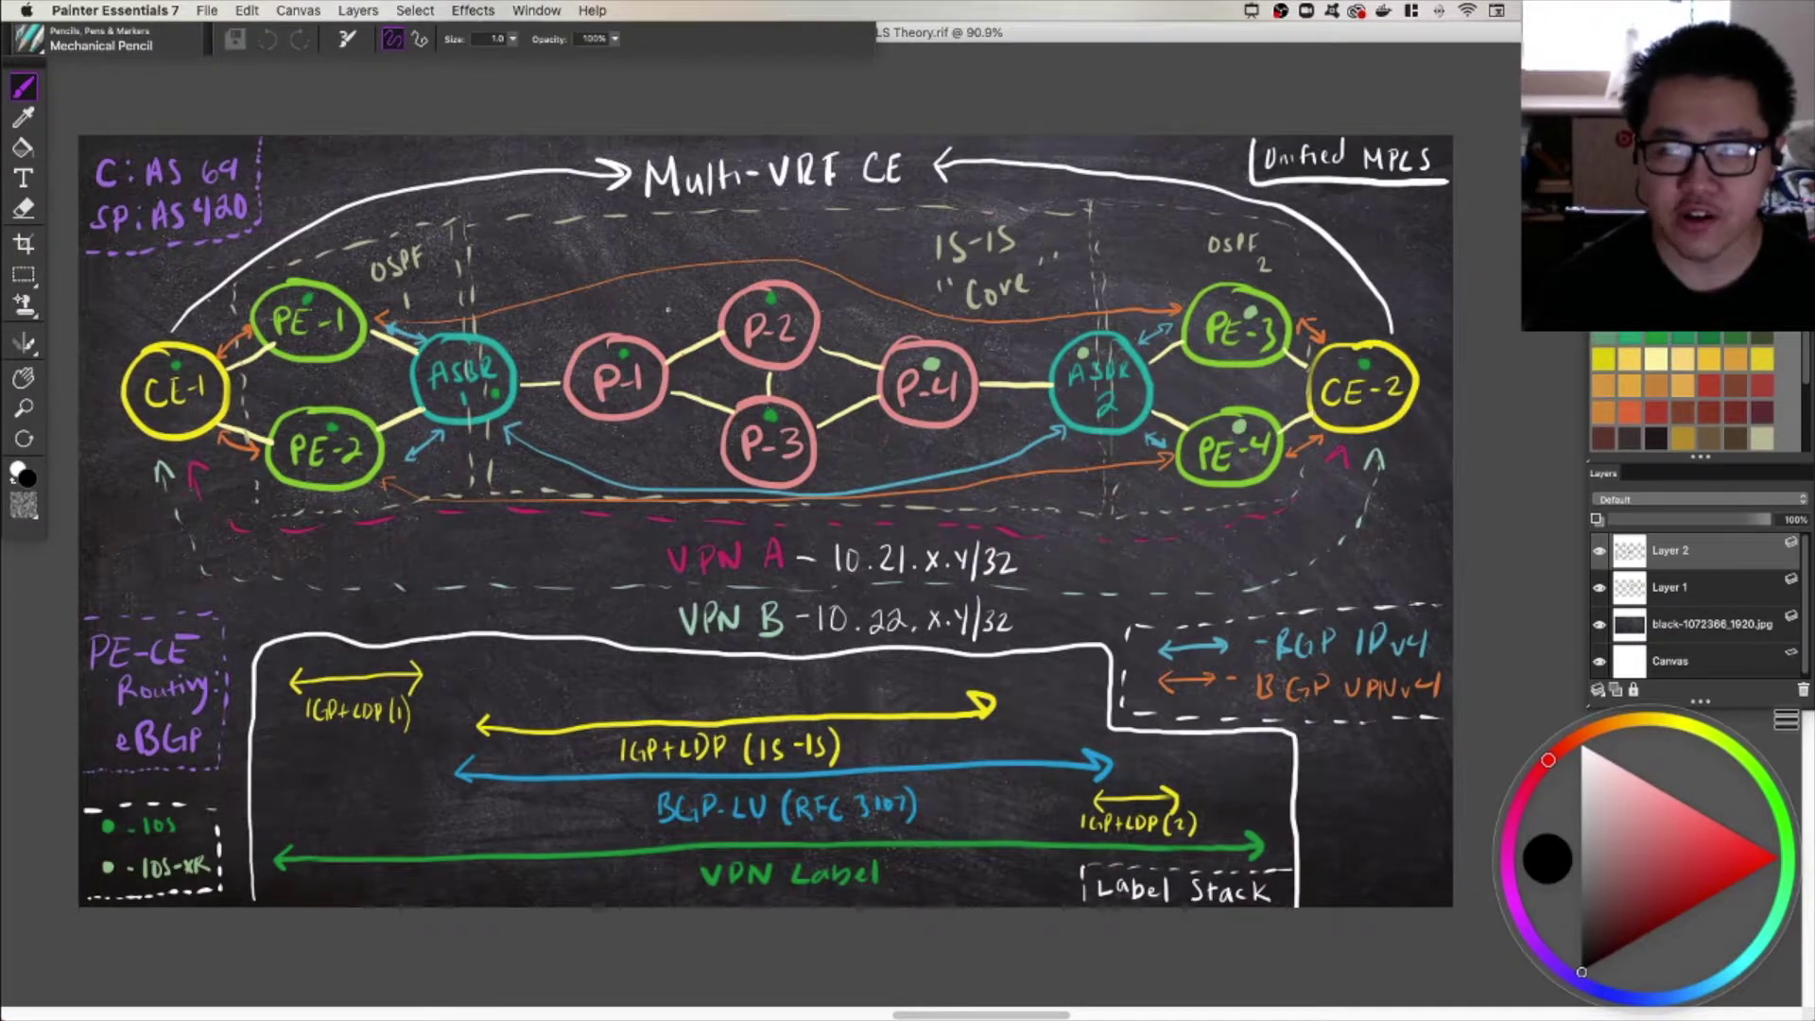
# Move to the next desktop space to show the CML Unified MPLS lab topology in Chrome.
pyautogui.hotkey('ctrl', 'Right')
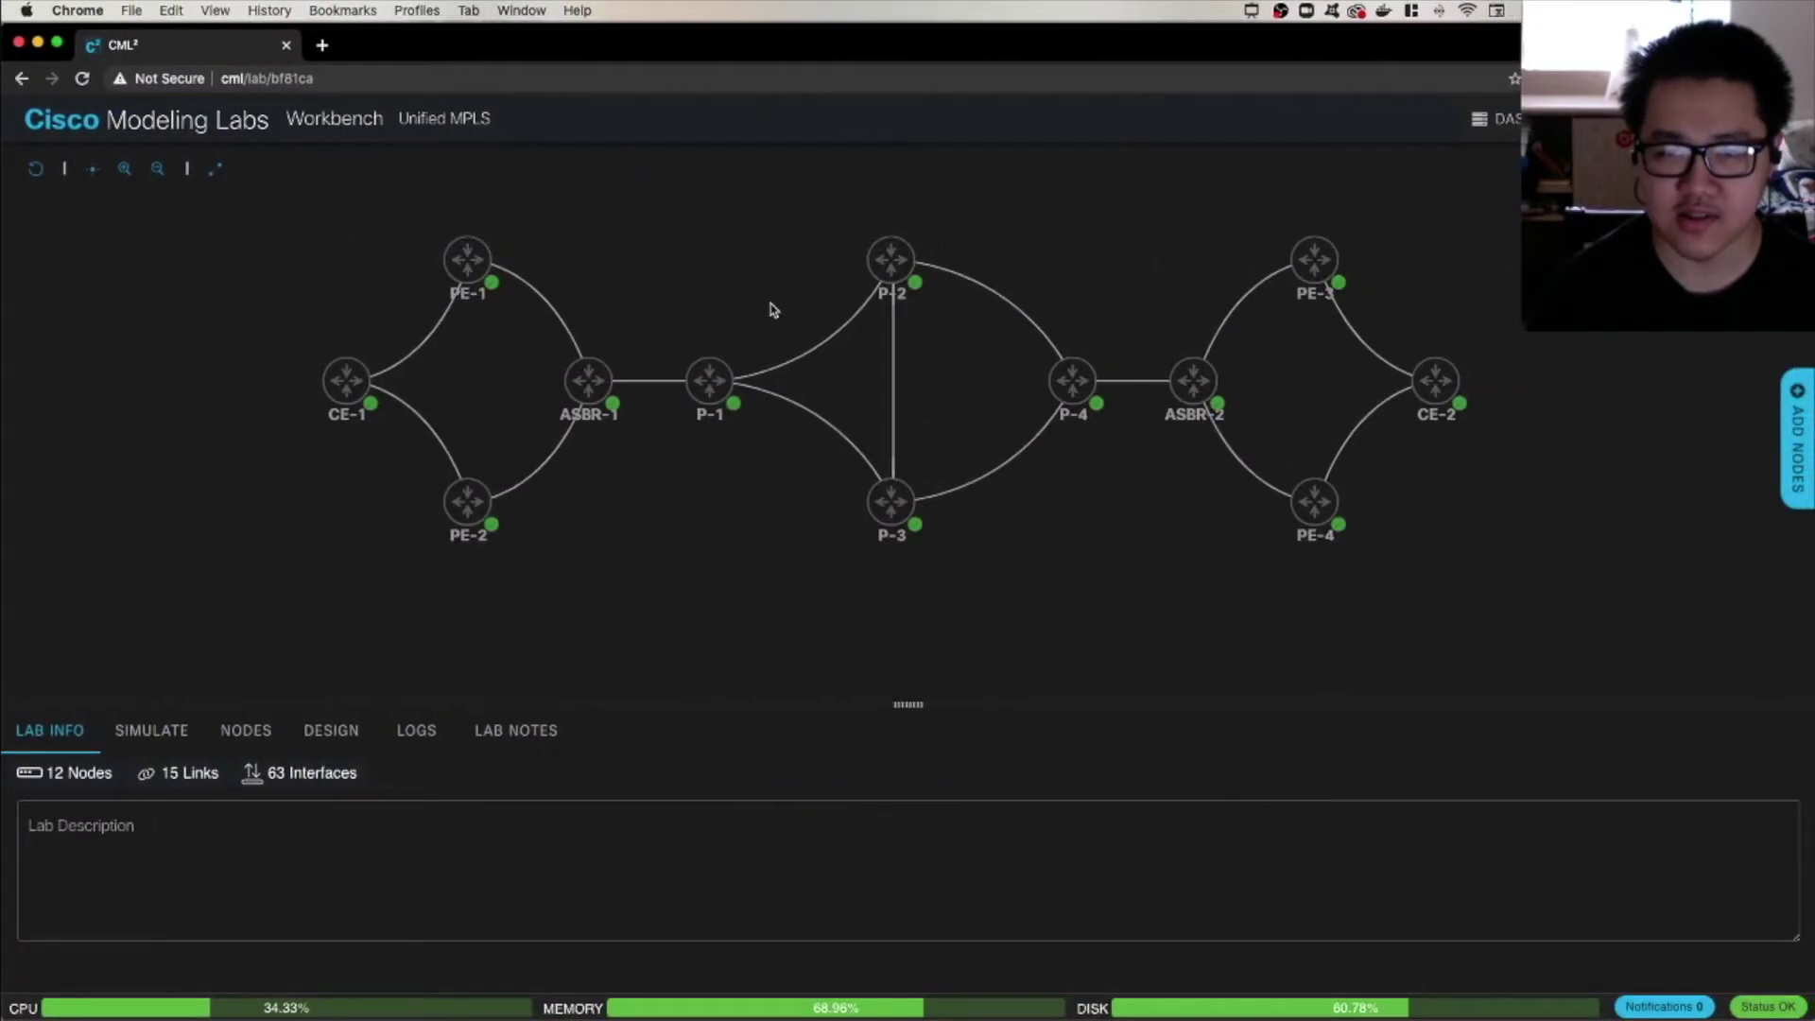
# Flip back to the chalkboard diagram, then on through CML to SecureCRT's CE-1 console.
pyautogui.hotkey('ctrl', 'Left')
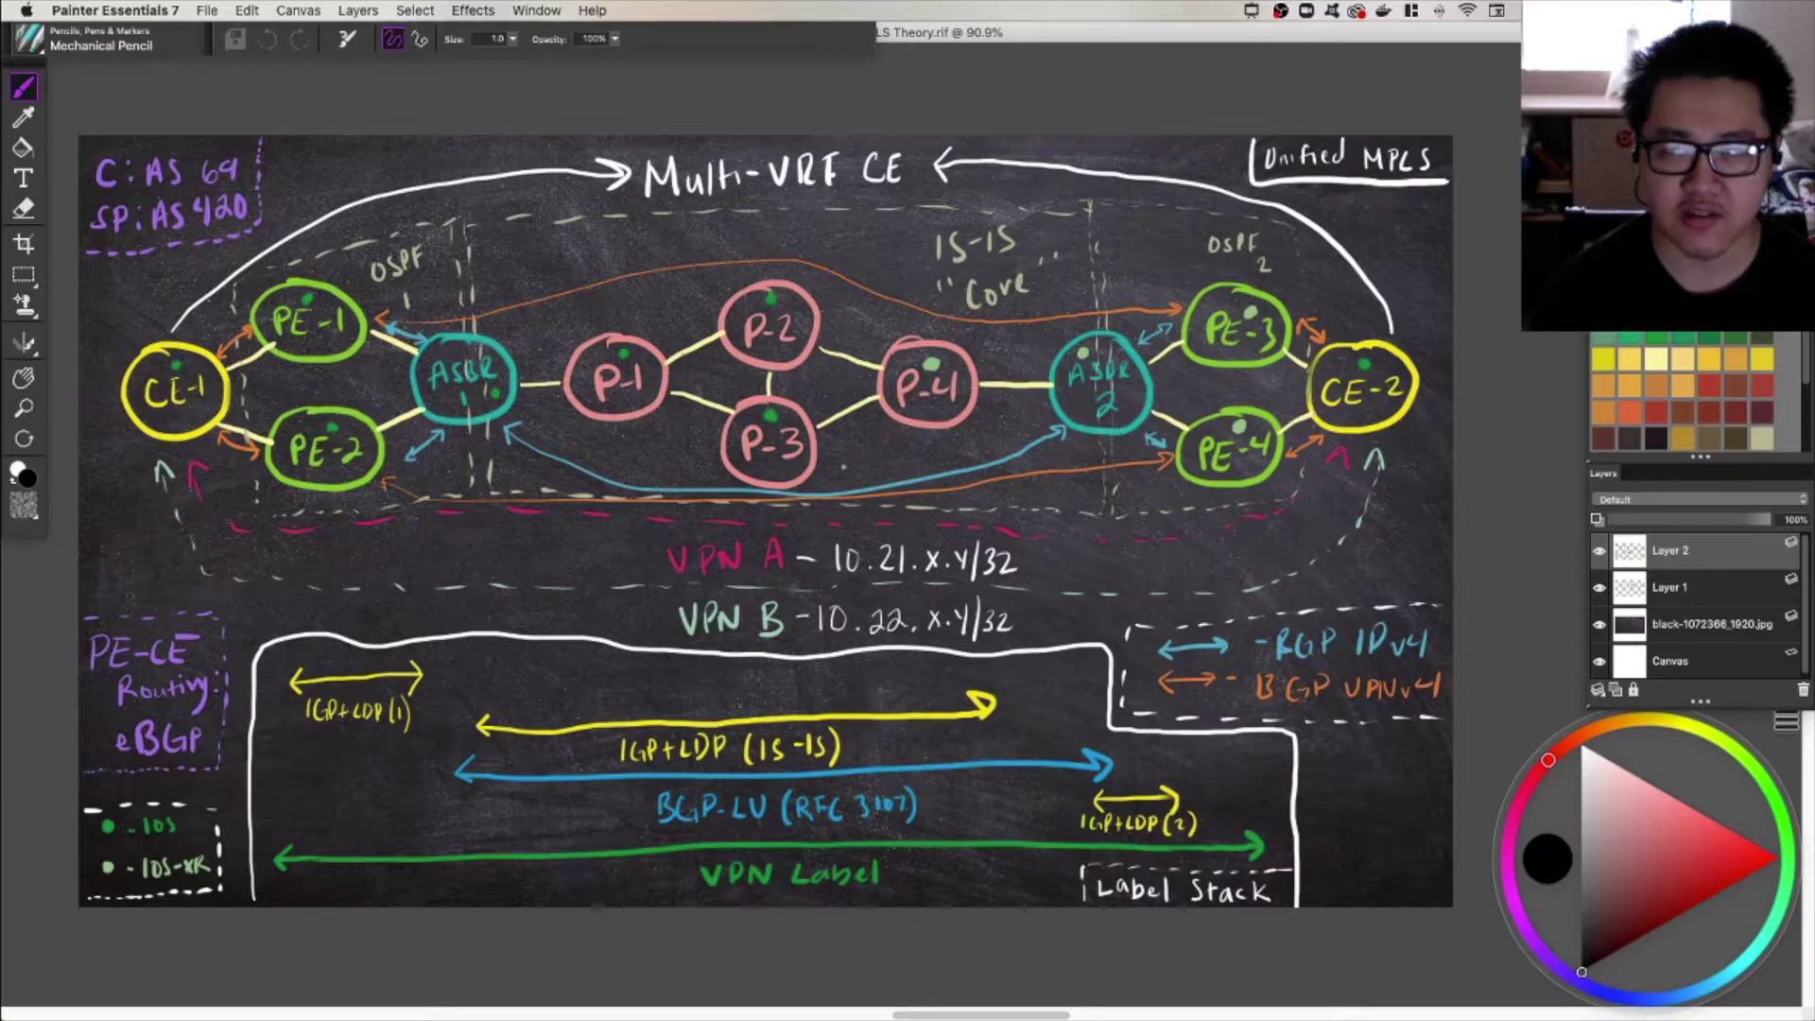
pyautogui.hotkey('ctrl', 'Right')
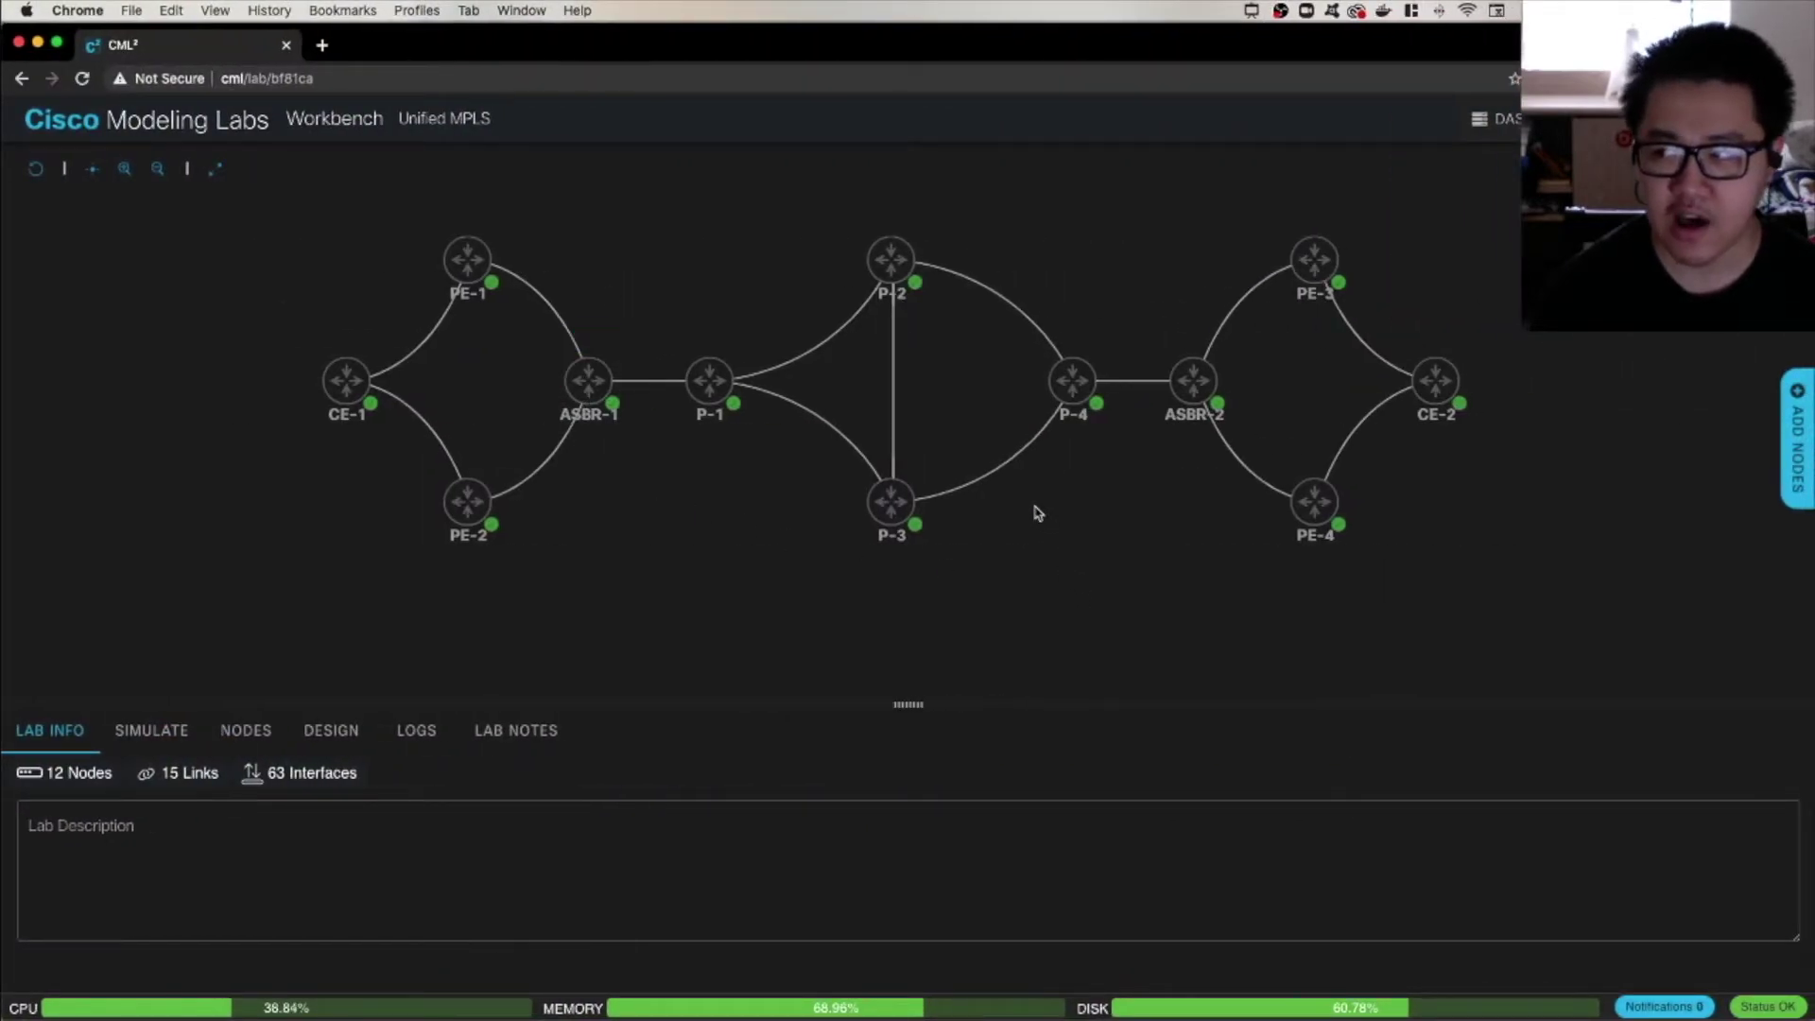
pyautogui.hotkey('ctrl', 'Right')
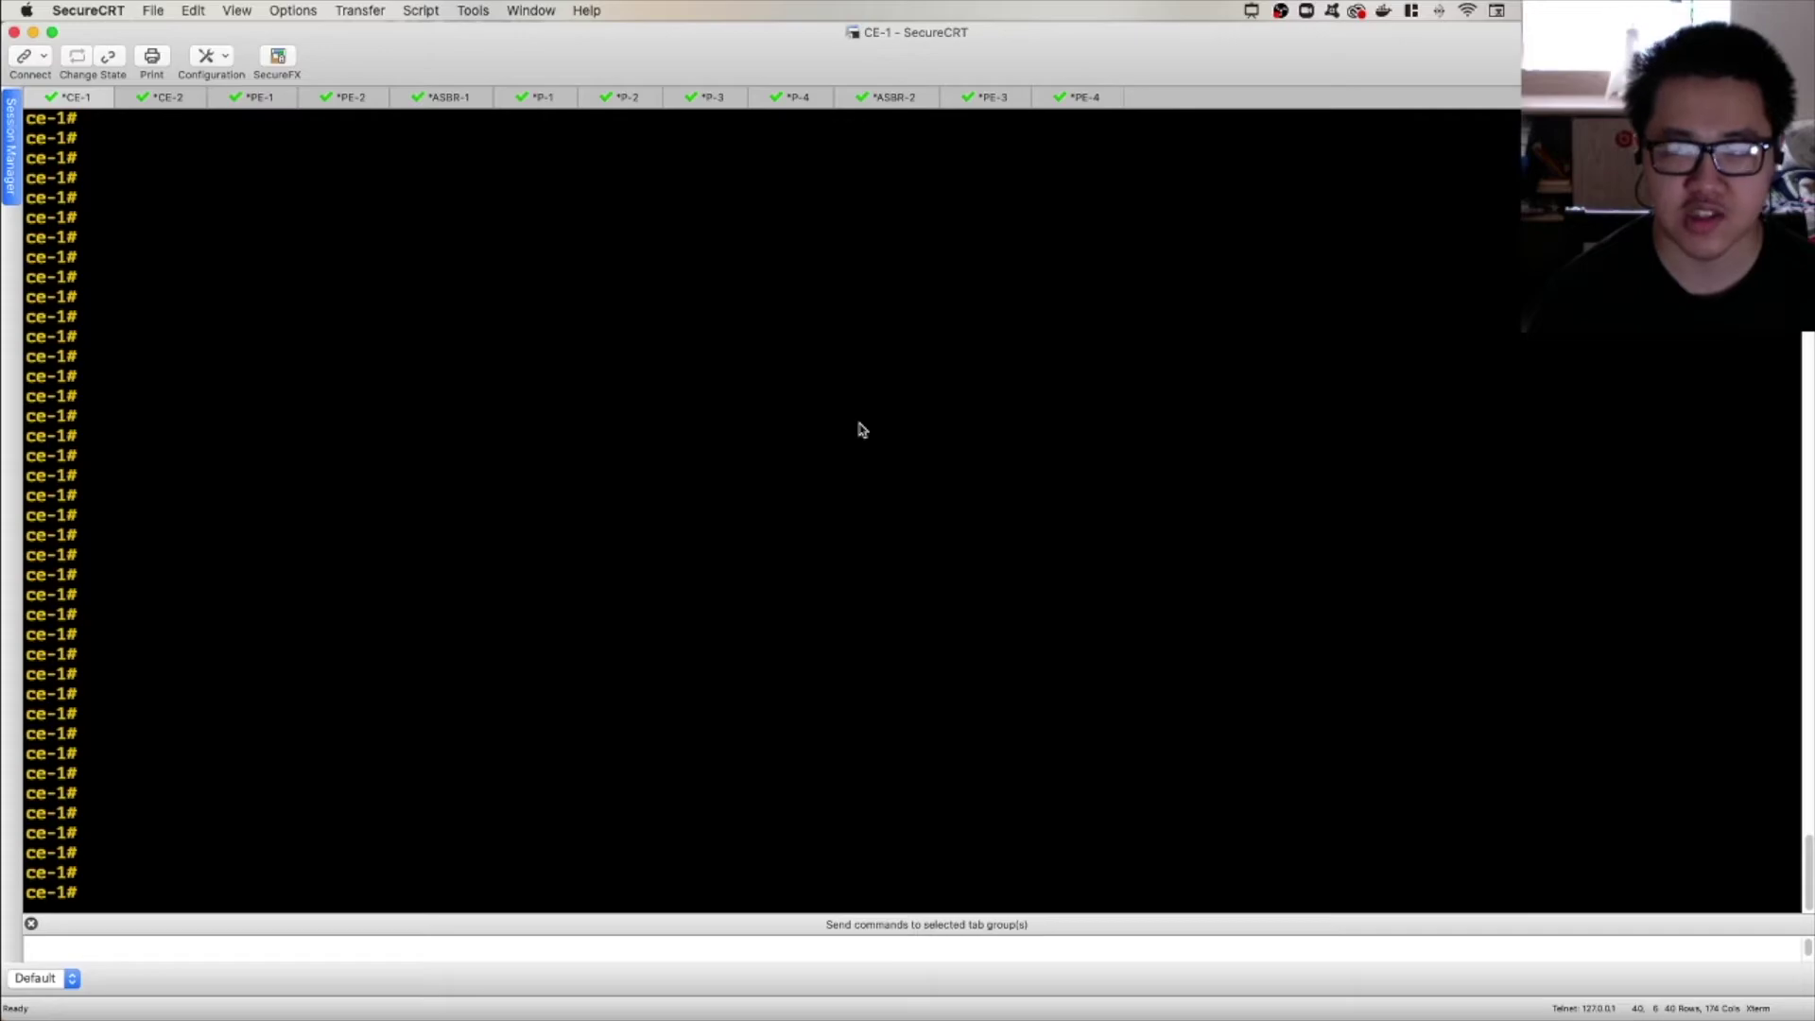
# On CE-1 run 'sh ip int br' and 'show ip vrf int', then enable the annotation pen.
pyautogui.write('s')
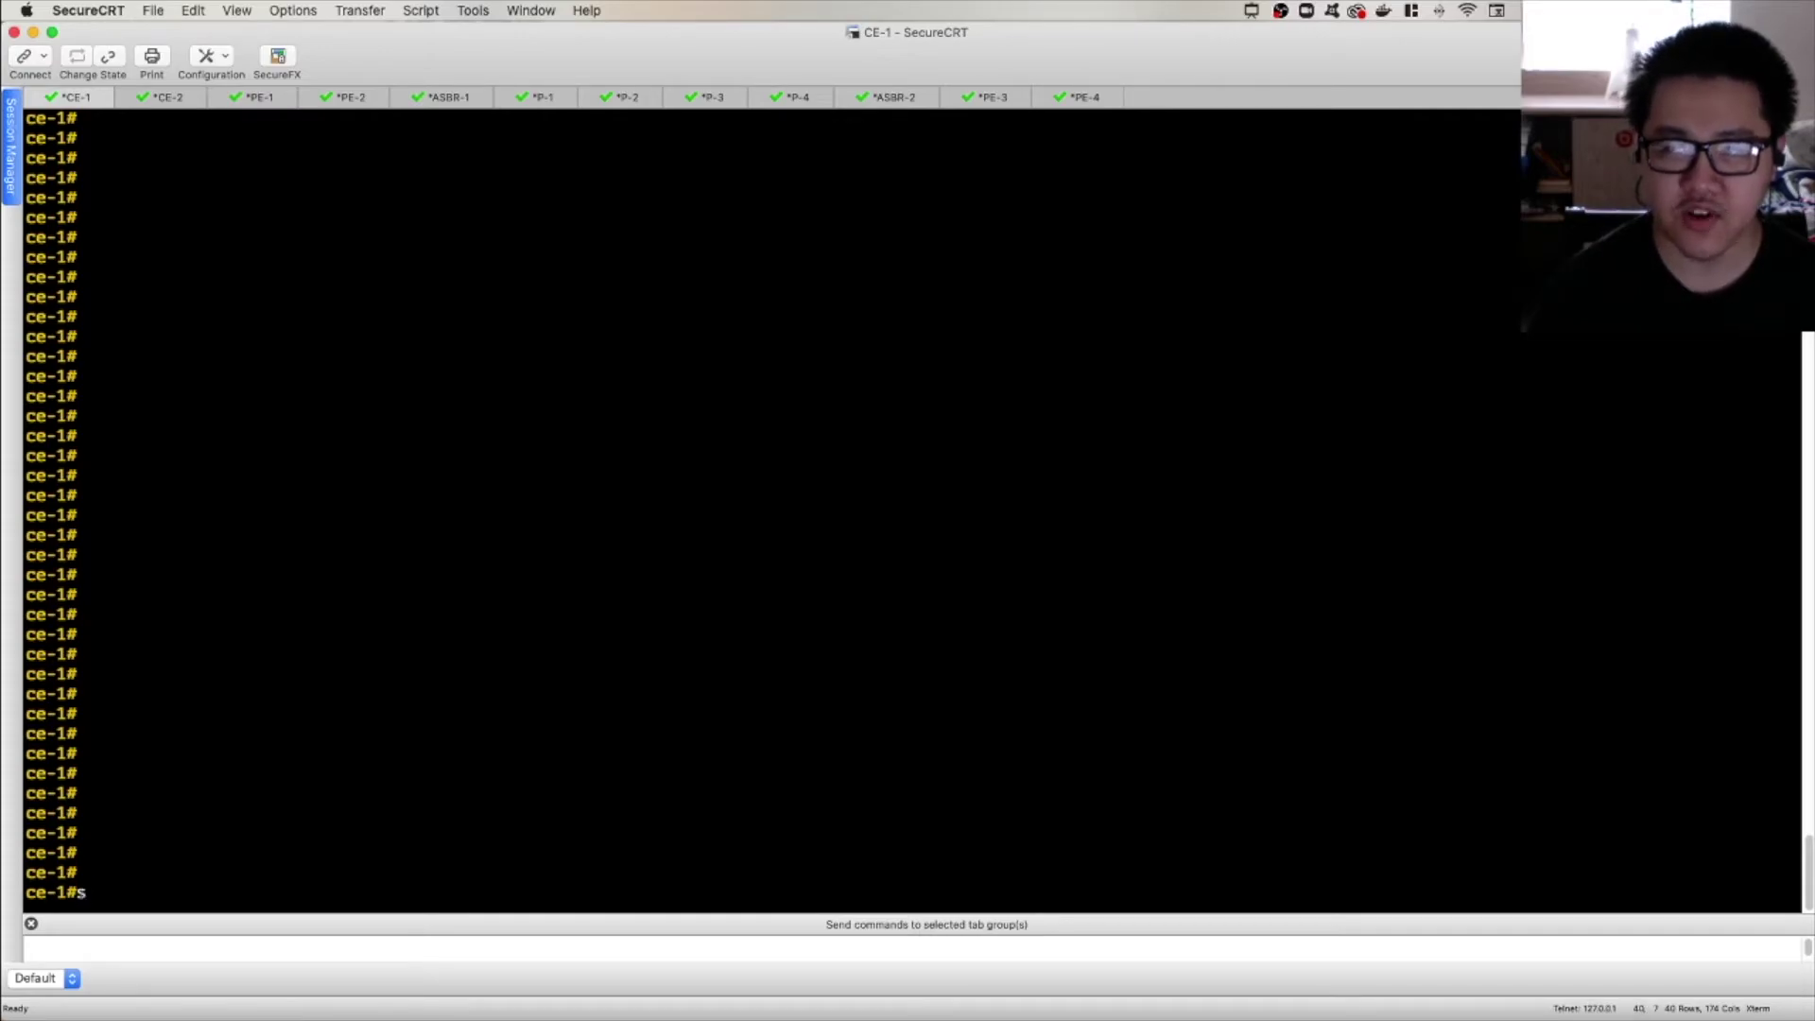
pyautogui.write('h ip int br')
pyautogui.press('Return')
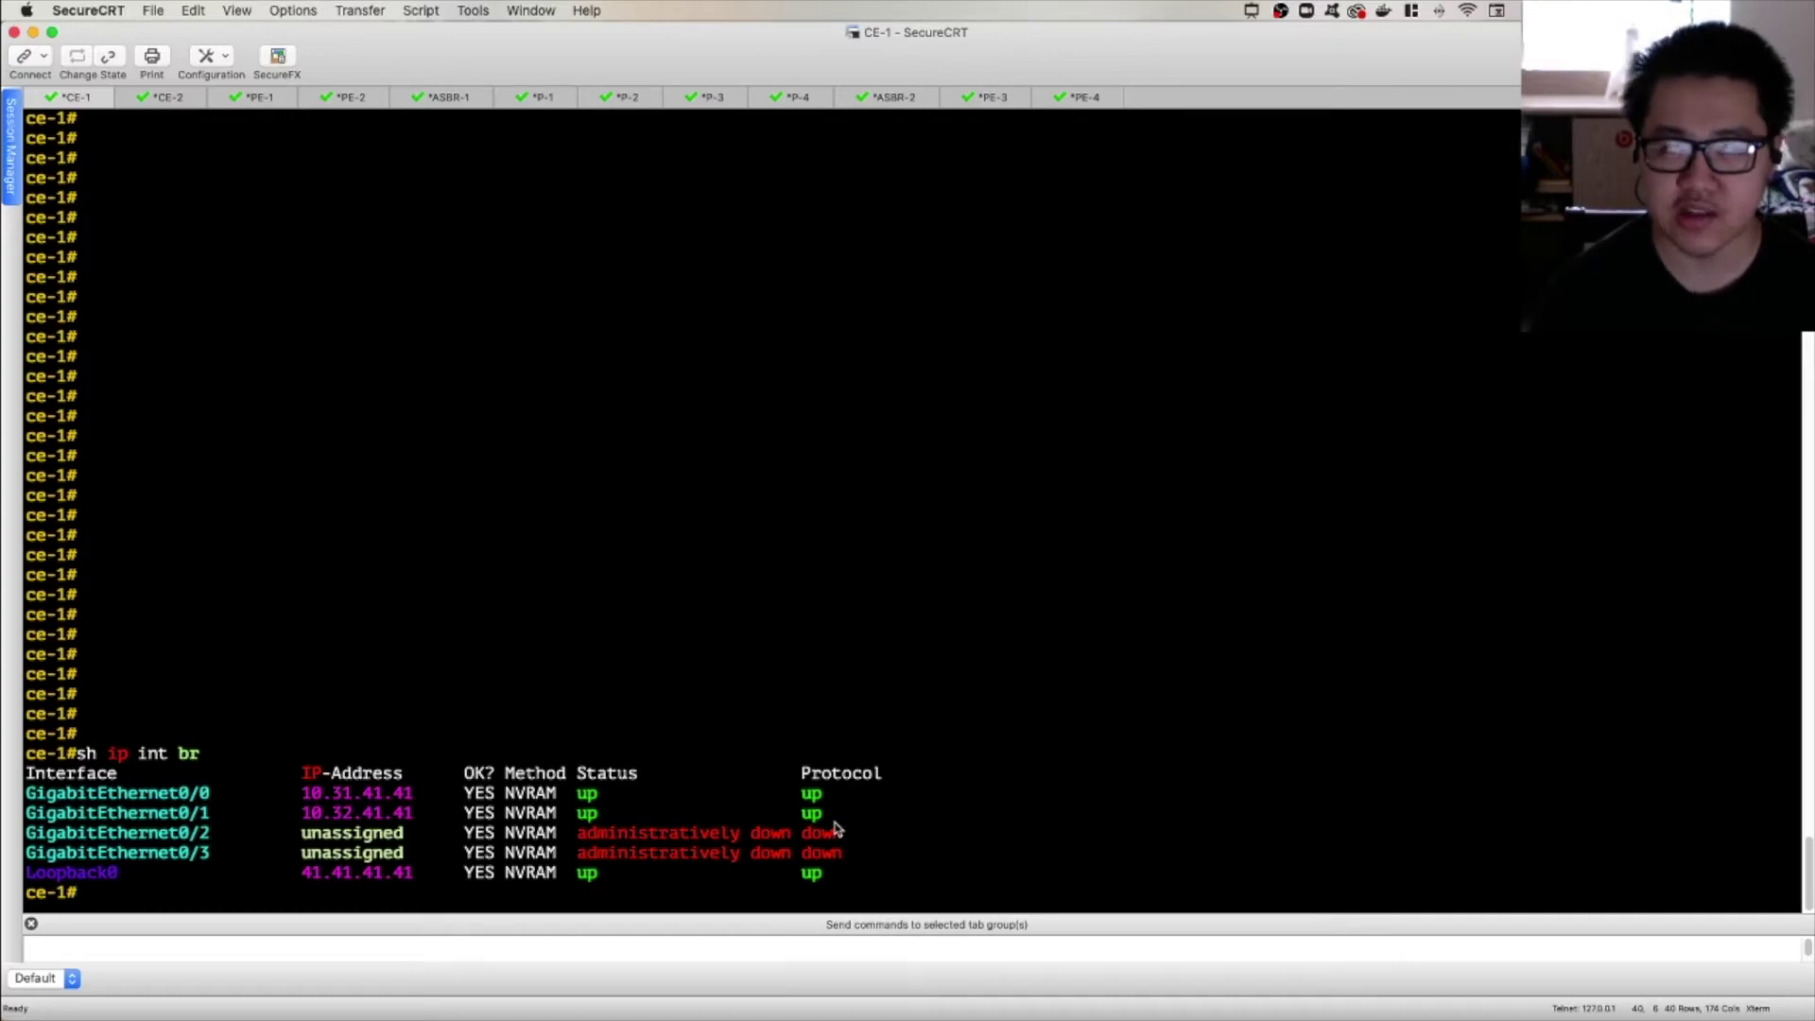
pyautogui.write('show i')
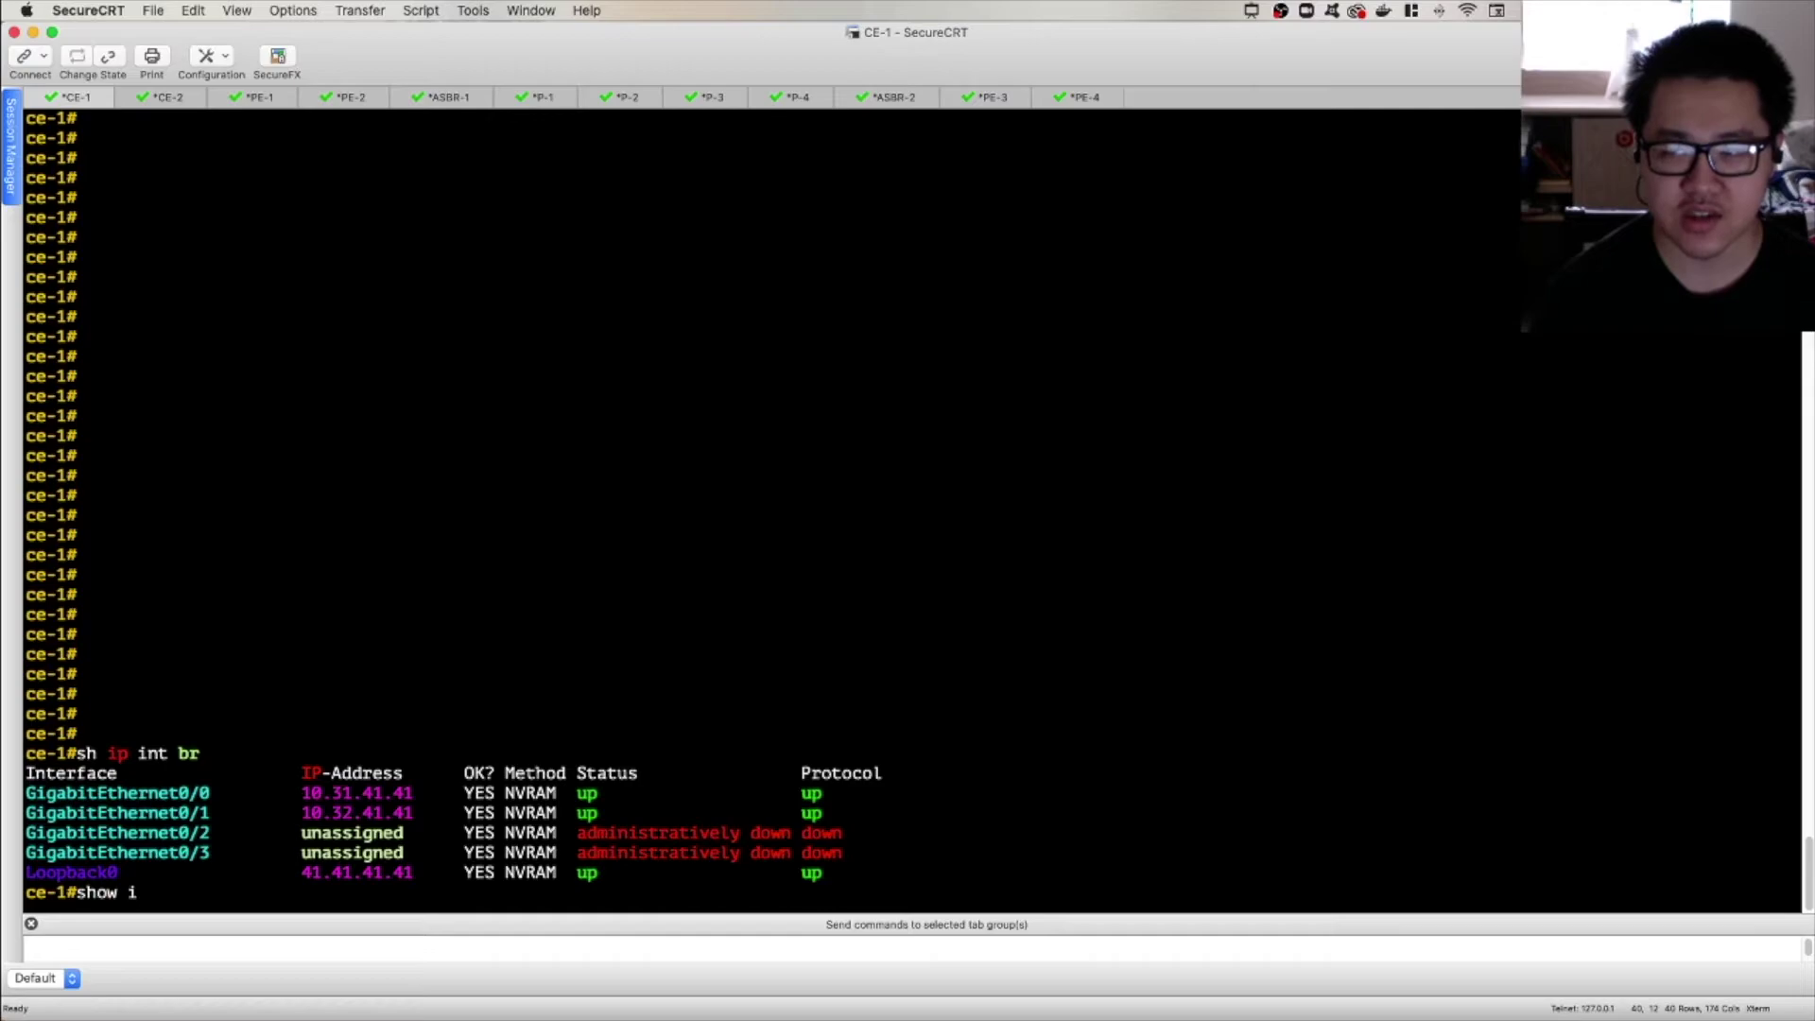
pyautogui.write('p vrf int')
pyautogui.press('Return')
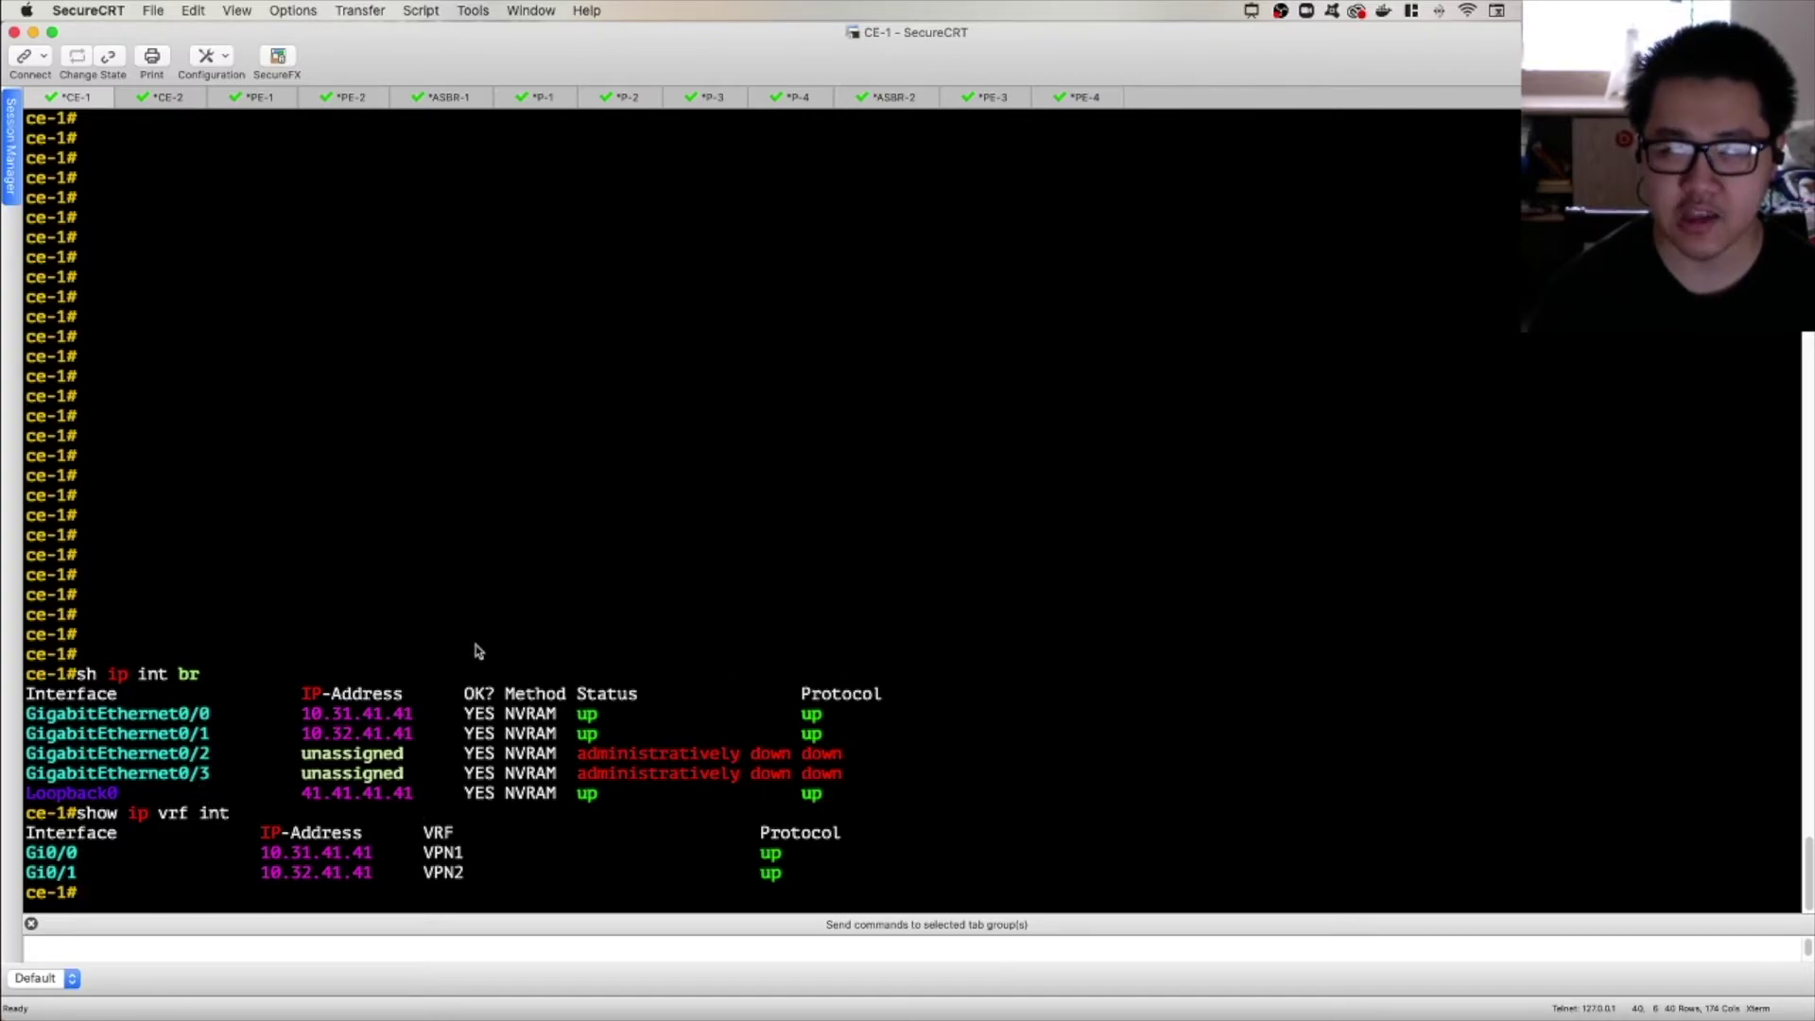
pyautogui.press('super+shift+a')
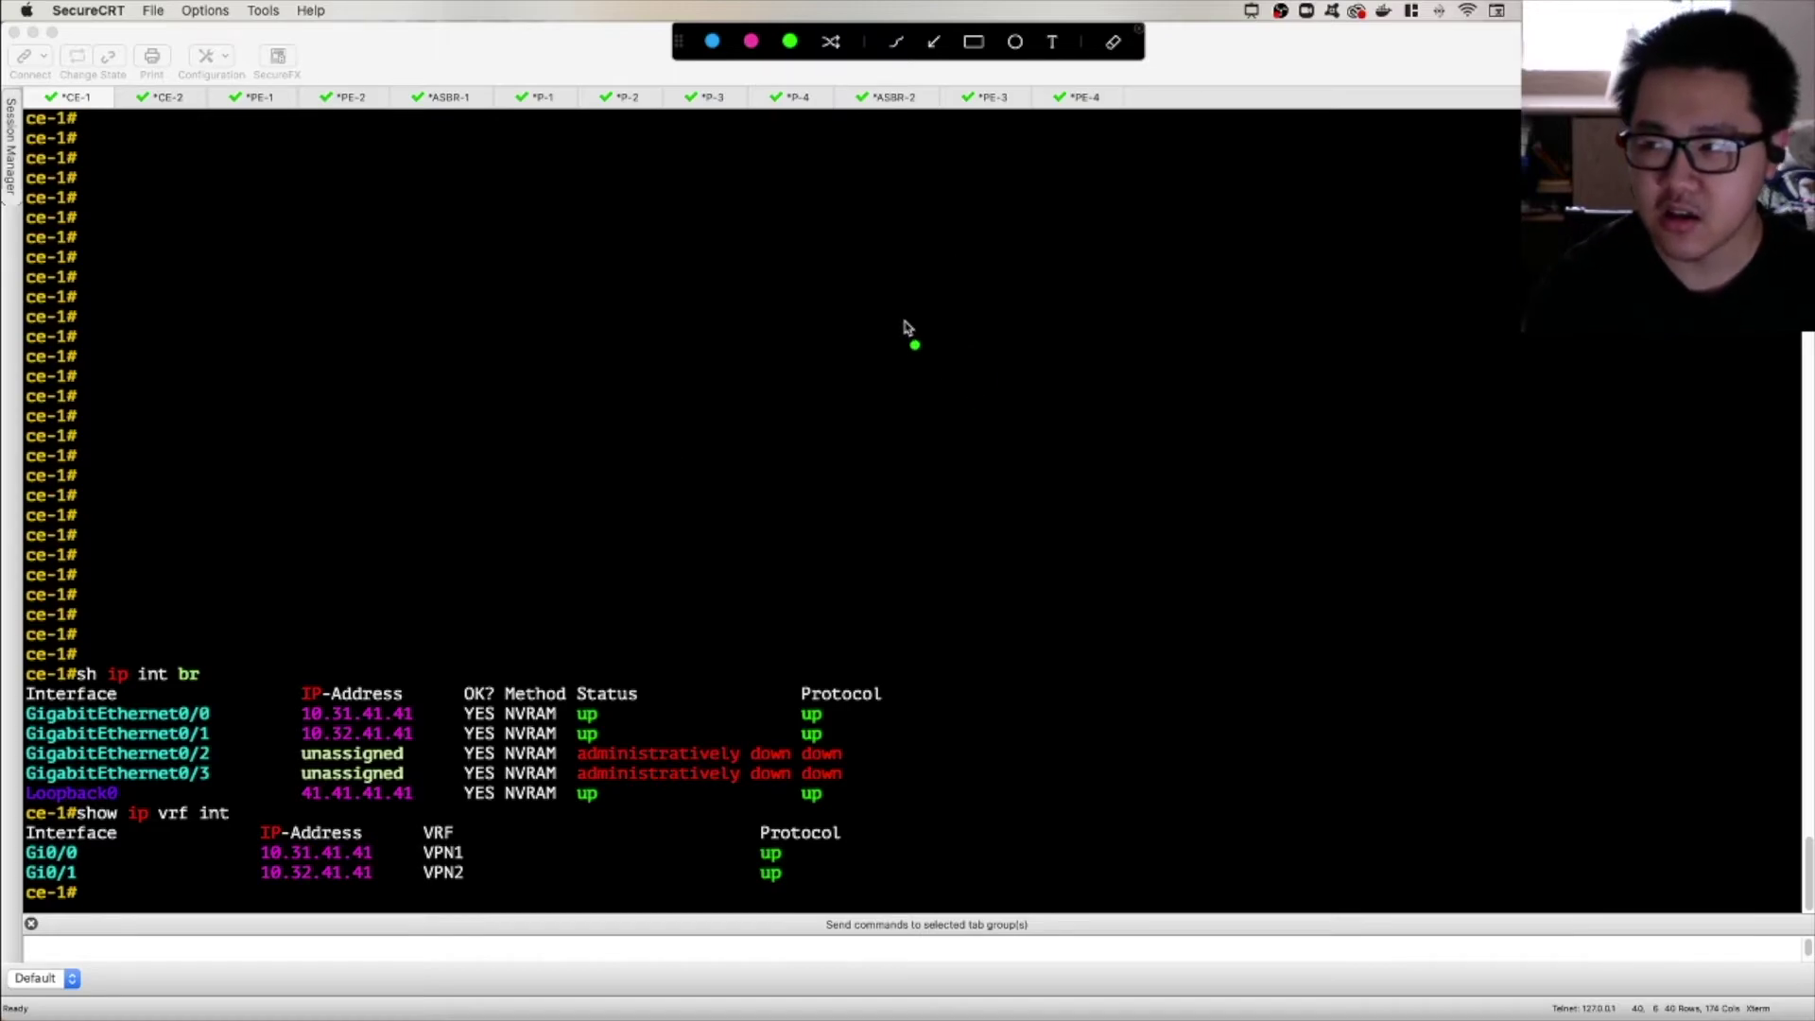
# Handwrite 'P = 1x' and 'ASBR = 2x' over the terminal, undoing one misdrawn stroke.
pyautogui.moveTo(757, 241)
pyautogui.mouseDown()
pyautogui.moveTo(775, 322)
pyautogui.moveTo(761, 233)
pyautogui.moveTo(844, 264)
pyautogui.mouseUp()
pyautogui.moveTo(819, 294); pyautogui.dragTo(851, 293)
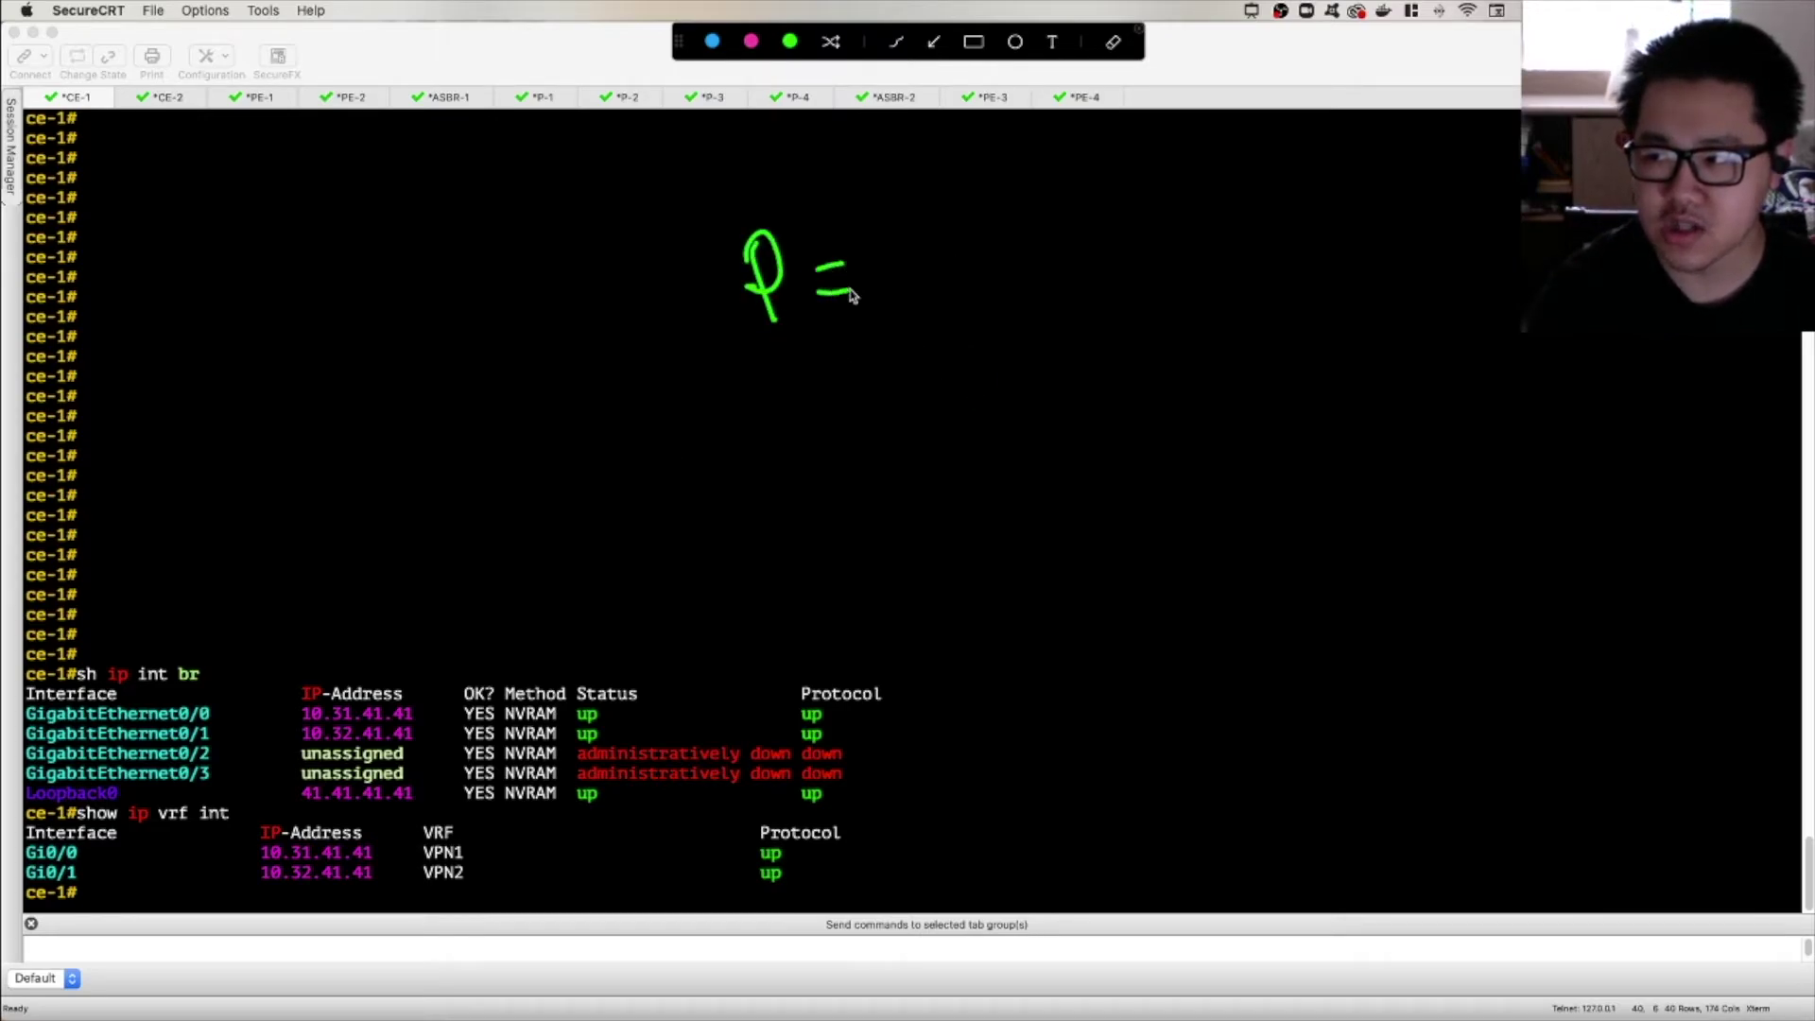
pyautogui.moveTo(896, 231)
pyautogui.mouseDown()
pyautogui.moveTo(910, 289)
pyautogui.moveTo(960, 290)
pyautogui.moveTo(934, 293)
pyautogui.mouseUp()
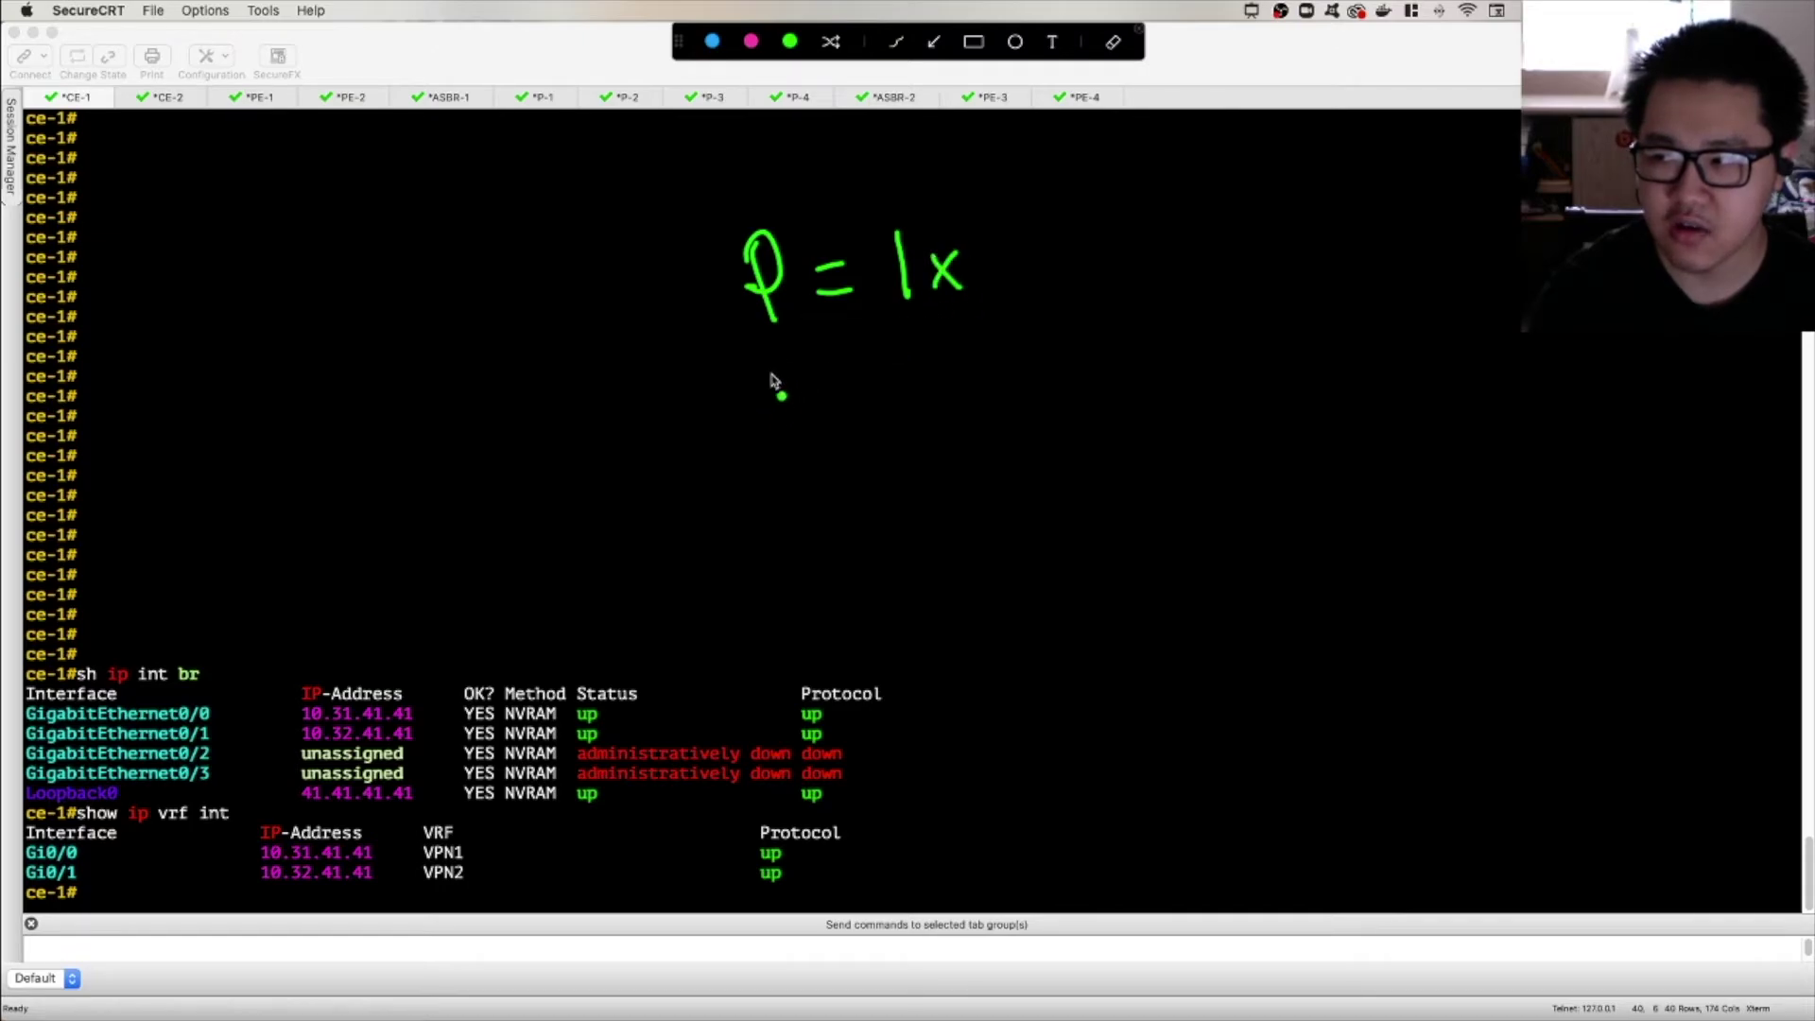
pyautogui.moveTo(774, 359)
pyautogui.mouseDown()
pyautogui.moveTo(789, 408)
pyautogui.moveTo(775, 345)
pyautogui.moveTo(796, 374)
pyautogui.moveTo(743, 419)
pyautogui.moveTo(776, 369)
pyautogui.moveTo(901, 379)
pyautogui.mouseUp()
pyautogui.press('super+z')
pyautogui.moveTo(883, 357); pyautogui.dragTo(908, 353)
pyautogui.moveTo(885, 372)
pyautogui.mouseDown()
pyautogui.moveTo(1002, 364)
pyautogui.moveTo(974, 368)
pyautogui.mouseUp()
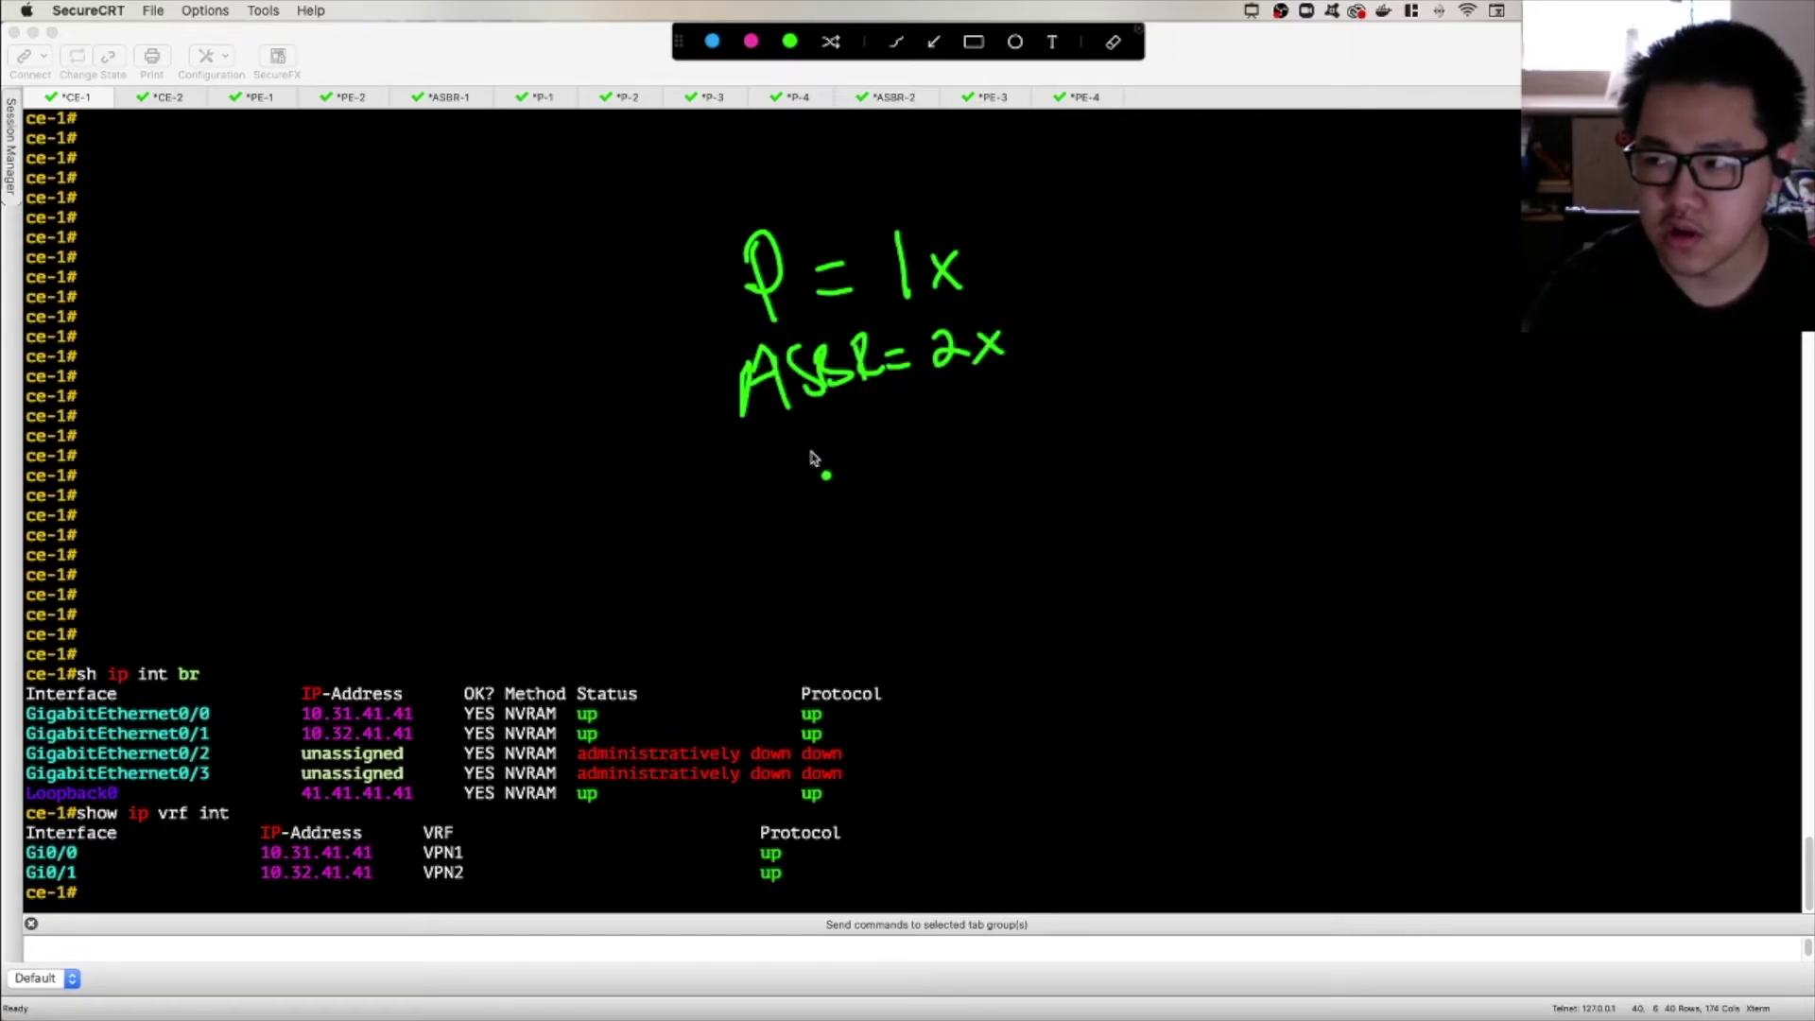
# Add 'PE = 3x' and 'CE = 4x' below to complete the addressing scheme.
pyautogui.moveTo(786, 440)
pyautogui.mouseDown()
pyautogui.moveTo(797, 499)
pyautogui.moveTo(804, 461)
pyautogui.mouseUp()
pyautogui.moveTo(821, 436)
pyautogui.mouseDown()
pyautogui.moveTo(832, 484)
pyautogui.moveTo(841, 430)
pyautogui.mouseUp()
pyautogui.moveTo(822, 458); pyautogui.dragTo(899, 435)
pyautogui.moveTo(875, 458); pyautogui.dragTo(979, 440)
pyautogui.moveTo(983, 423)
pyautogui.mouseDown()
pyautogui.moveTo(958, 446)
pyautogui.moveTo(984, 443)
pyautogui.mouseUp()
pyautogui.moveTo(836, 526)
pyautogui.mouseDown()
pyautogui.moveTo(838, 560)
pyautogui.moveTo(875, 503)
pyautogui.mouseUp()
pyautogui.moveTo(857, 523); pyautogui.dragTo(874, 518)
pyautogui.moveTo(900, 504); pyautogui.dragTo(1021, 512)
pyautogui.click(1007, 512)
pyautogui.moveTo(1023, 478); pyautogui.dragTo(1006, 516)
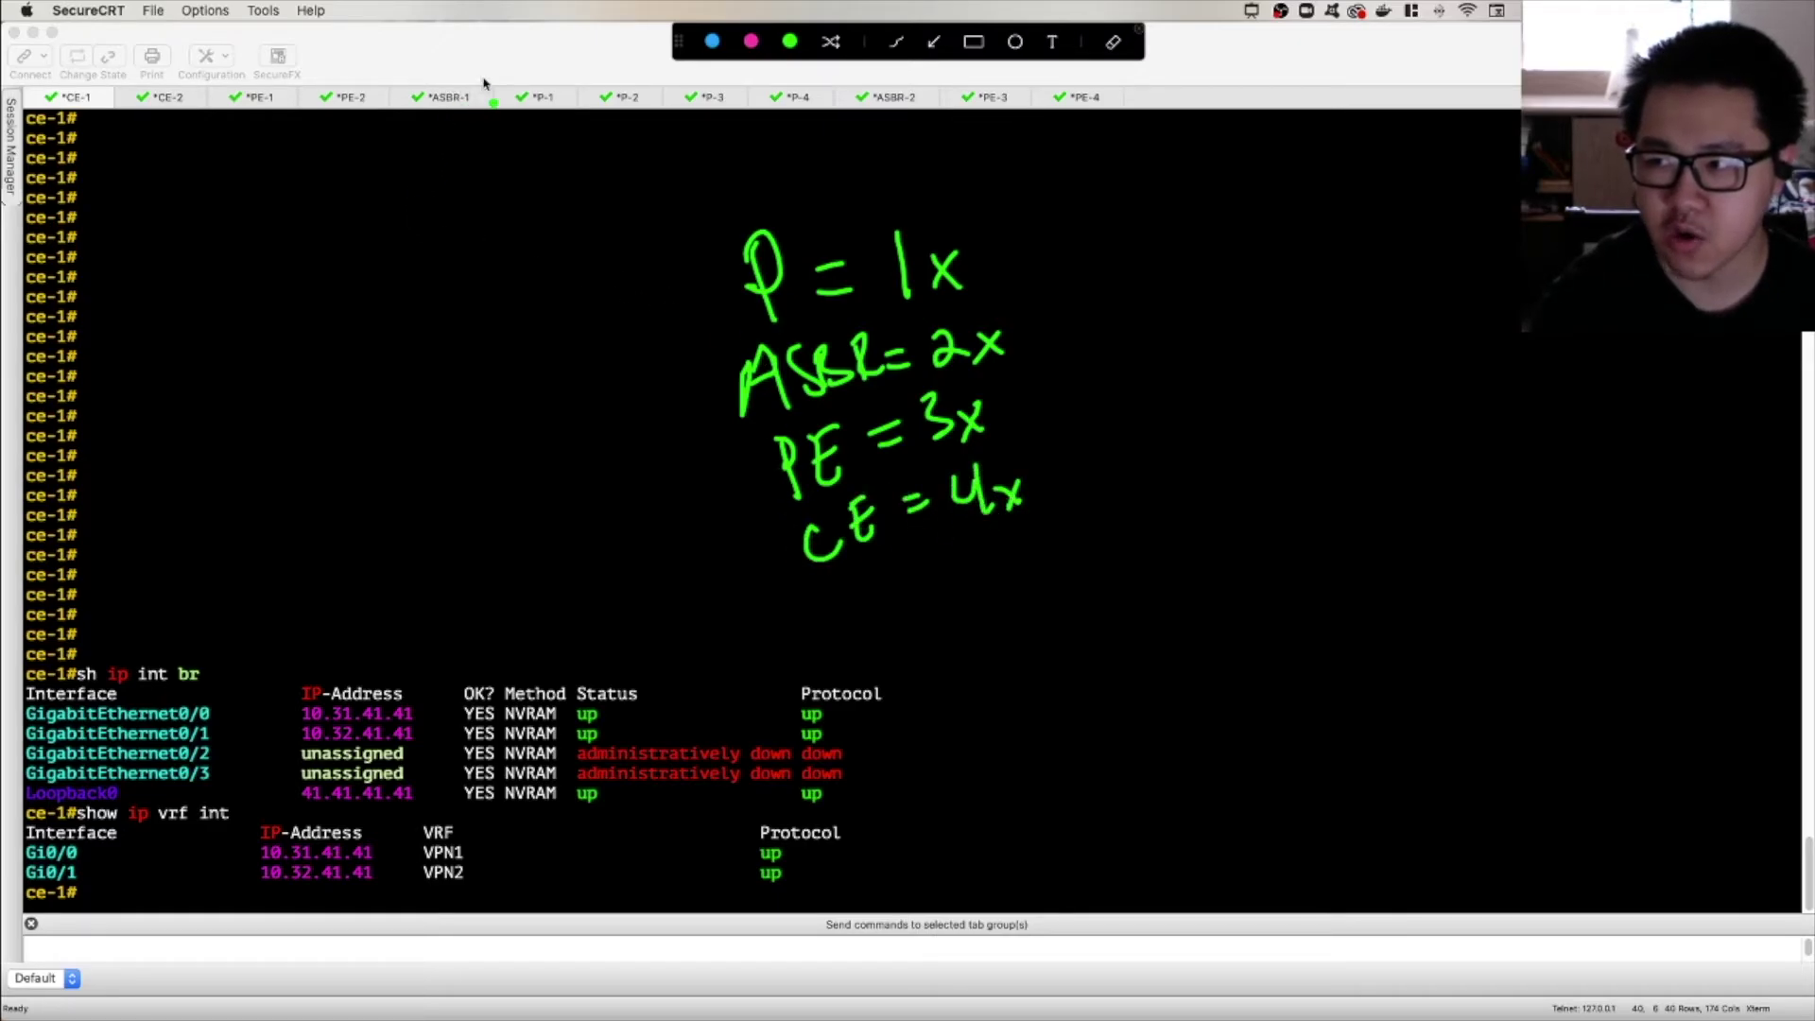
# Circle the ASBR-1, ASBR-2 and CE-1 tabs and write example octets 21, 22 and 41.
pyautogui.moveTo(483, 83); pyautogui.dragTo(485, 79)
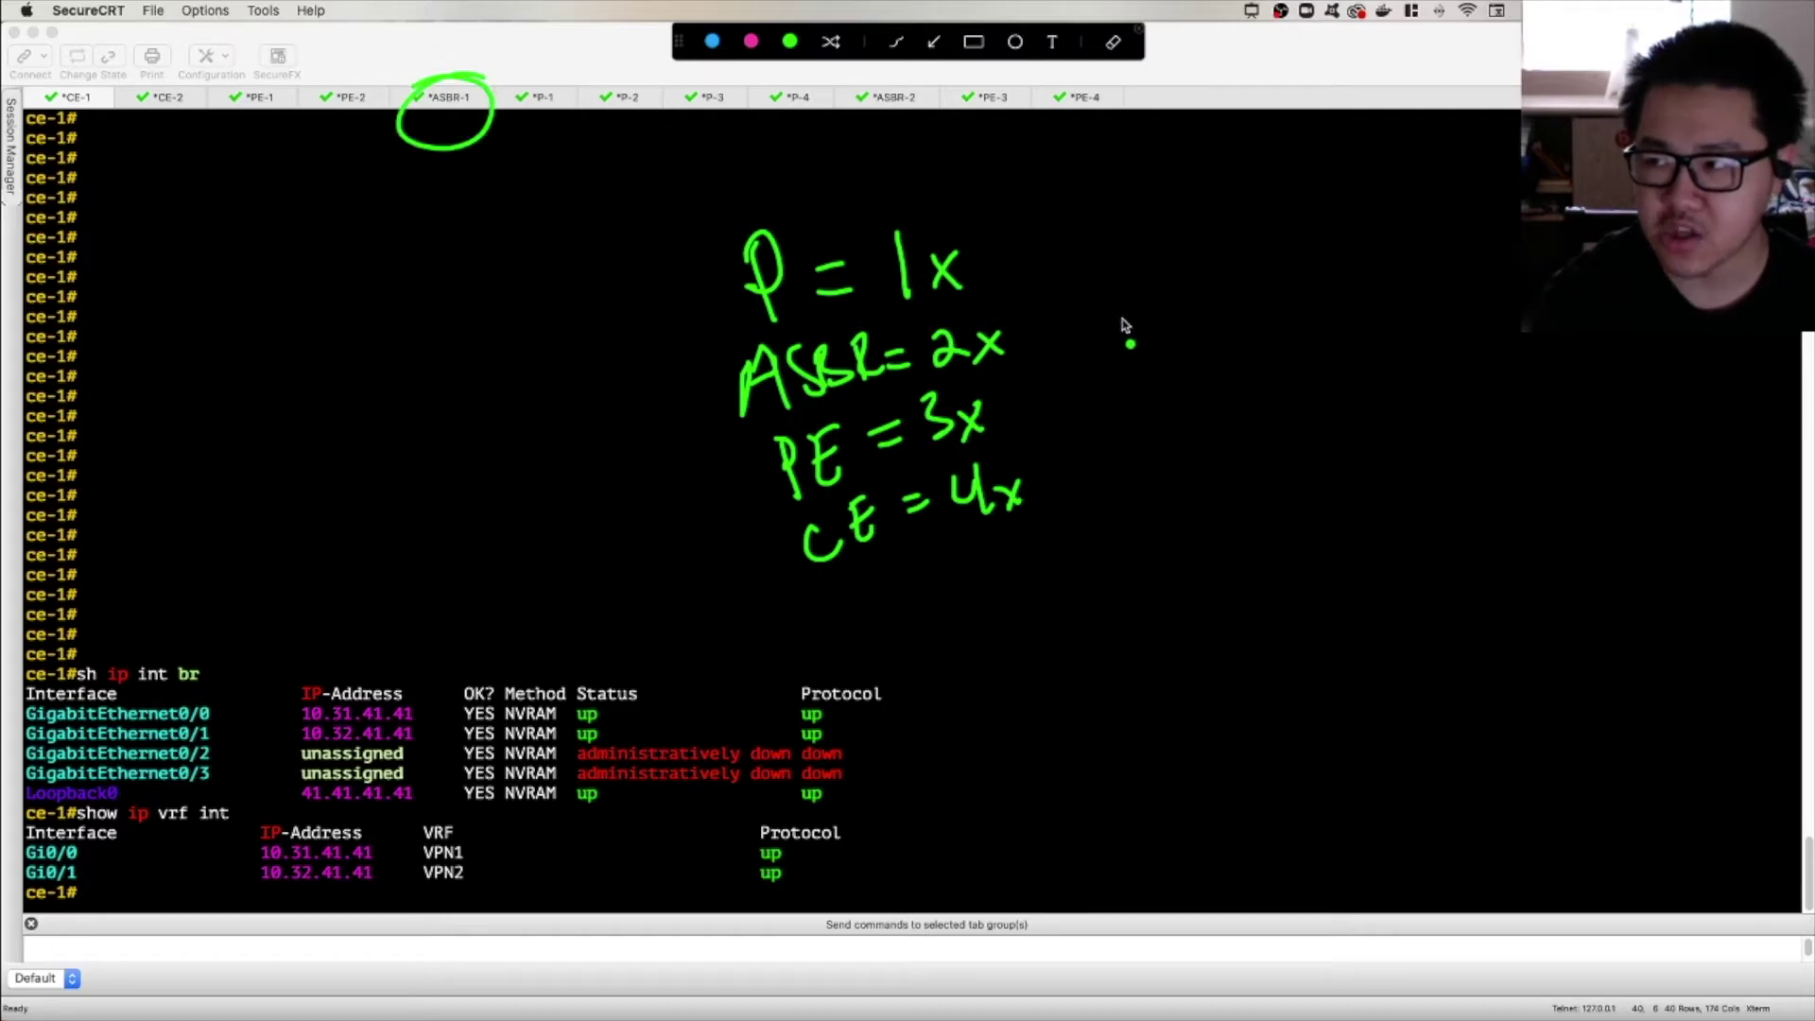
pyautogui.moveTo(1135, 312); pyautogui.dragTo(1169, 338)
pyautogui.moveTo(1181, 297); pyautogui.dragTo(1181, 336)
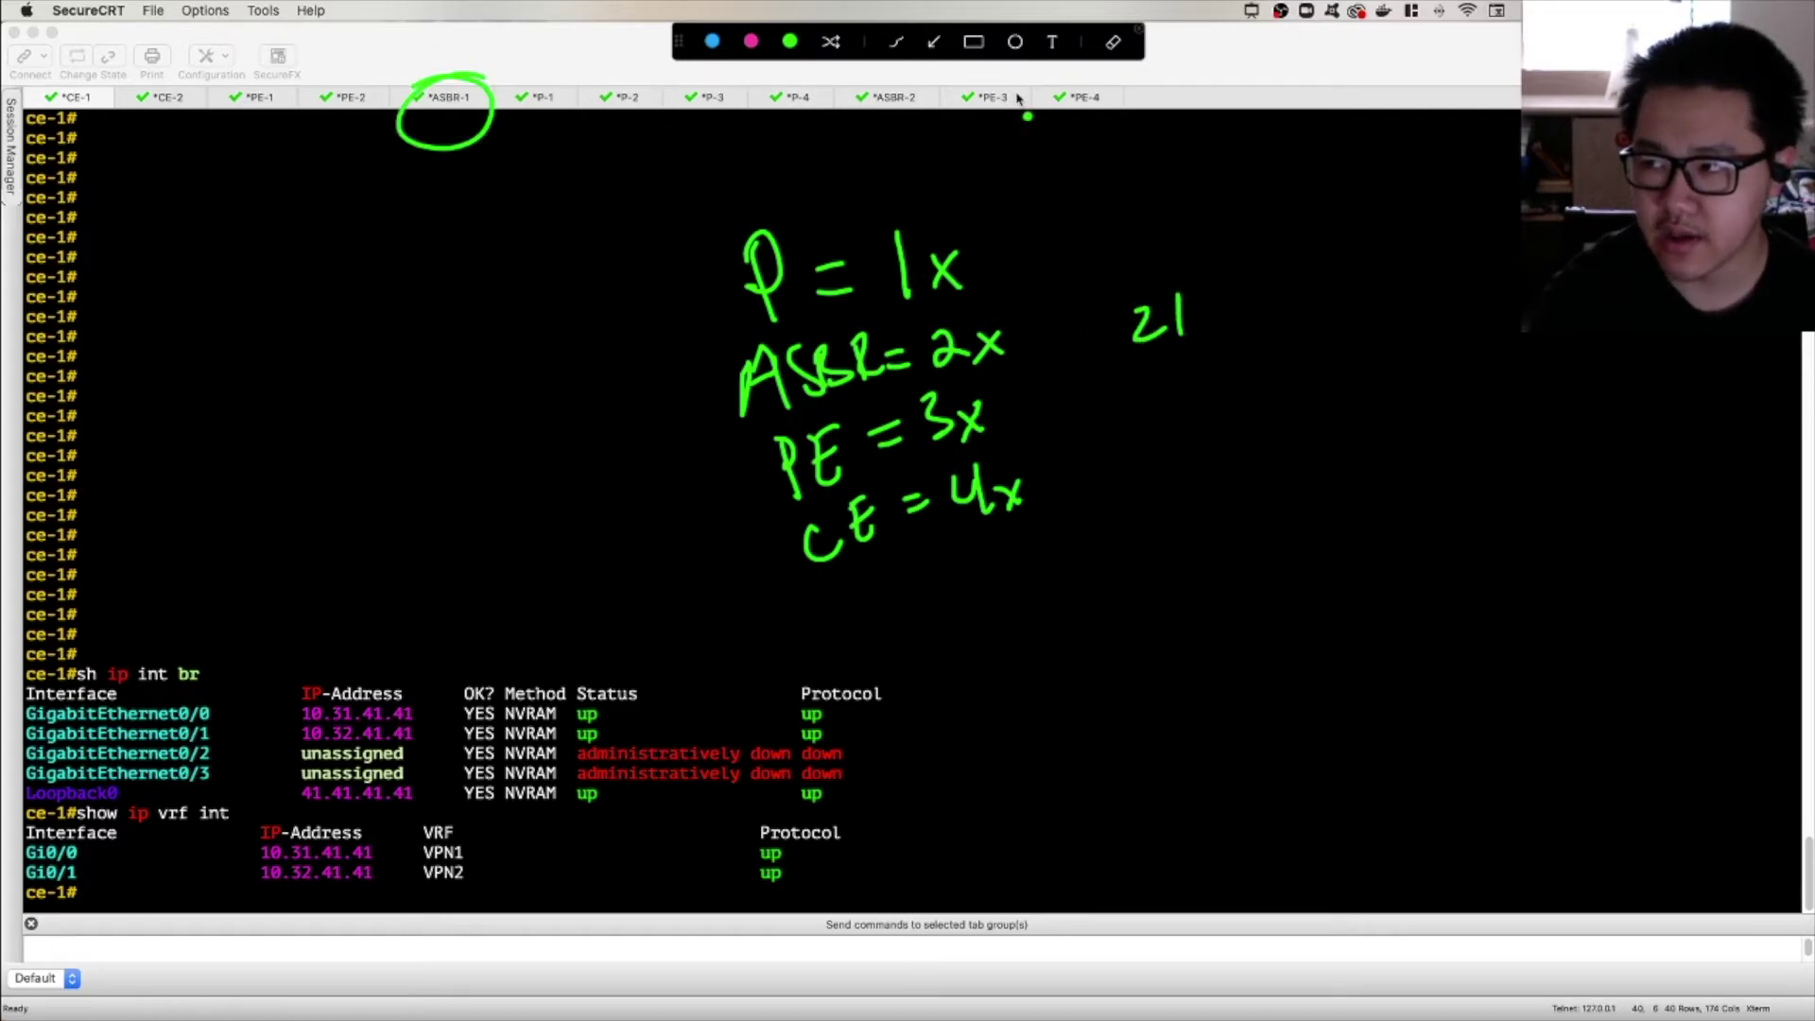
pyautogui.moveTo(930, 91); pyautogui.dragTo(913, 74)
pyautogui.moveTo(1280, 288); pyautogui.dragTo(1321, 318)
pyautogui.moveTo(1335, 284); pyautogui.dragTo(1367, 302)
pyautogui.moveTo(105, 118); pyautogui.dragTo(55, 102)
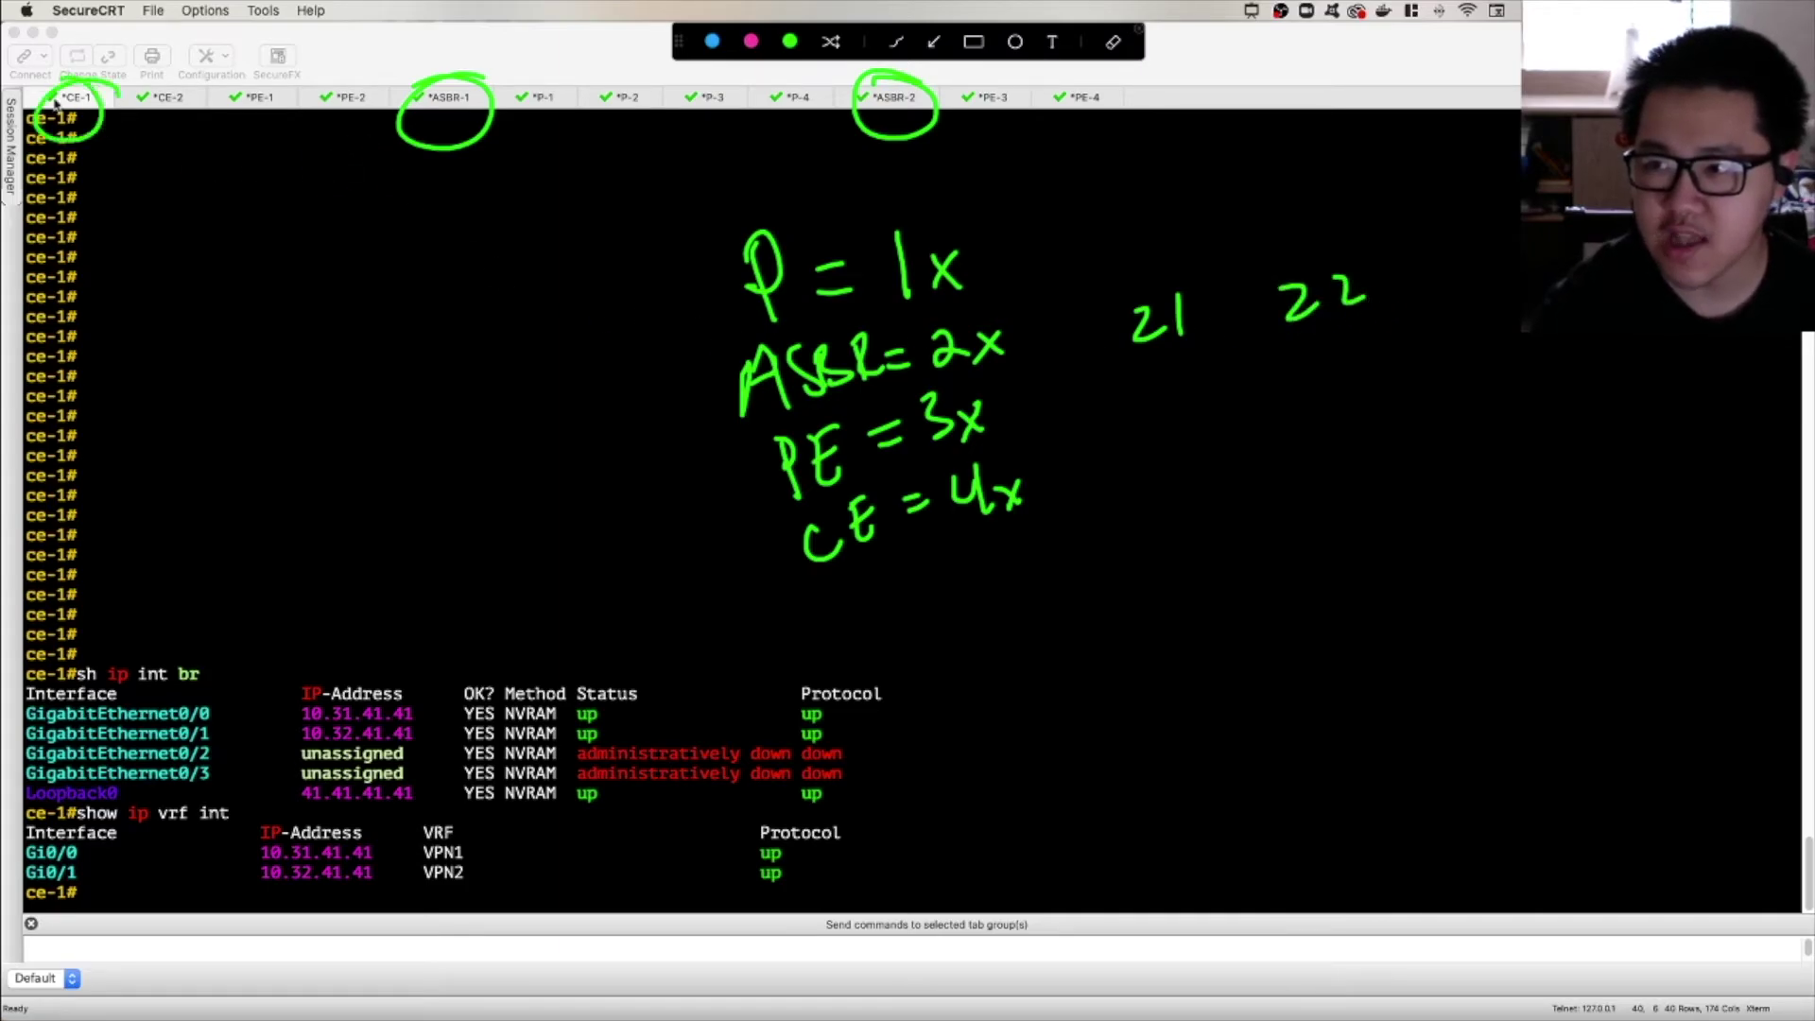
pyautogui.moveTo(1153, 450); pyautogui.dragTo(1169, 463)
pyautogui.moveTo(1174, 445); pyautogui.dragTo(1178, 475)
pyautogui.moveTo(1196, 439); pyautogui.dragTo(1199, 465)
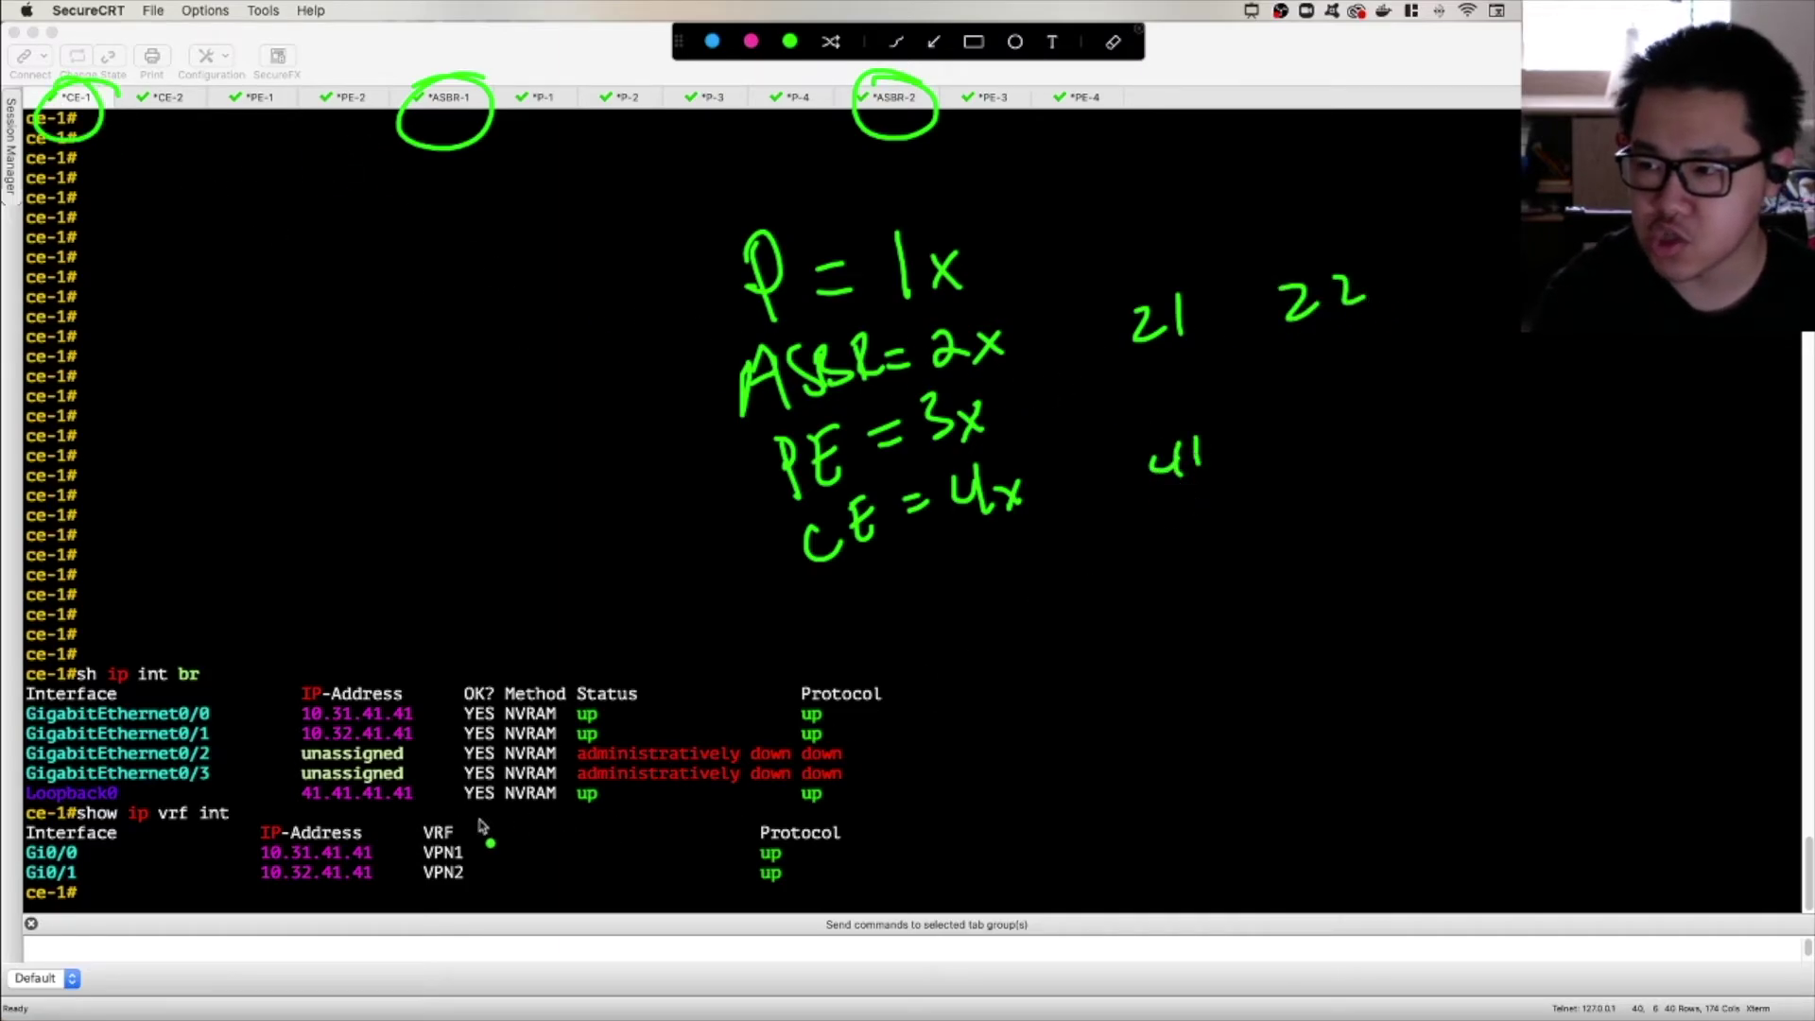
# Underline the loopback 41.41.41.41, then erase all ink and close the annotation tools.
pyautogui.moveTo(304, 806); pyautogui.dragTo(383, 804)
pyautogui.moveTo(393, 807); pyautogui.dragTo(428, 802)
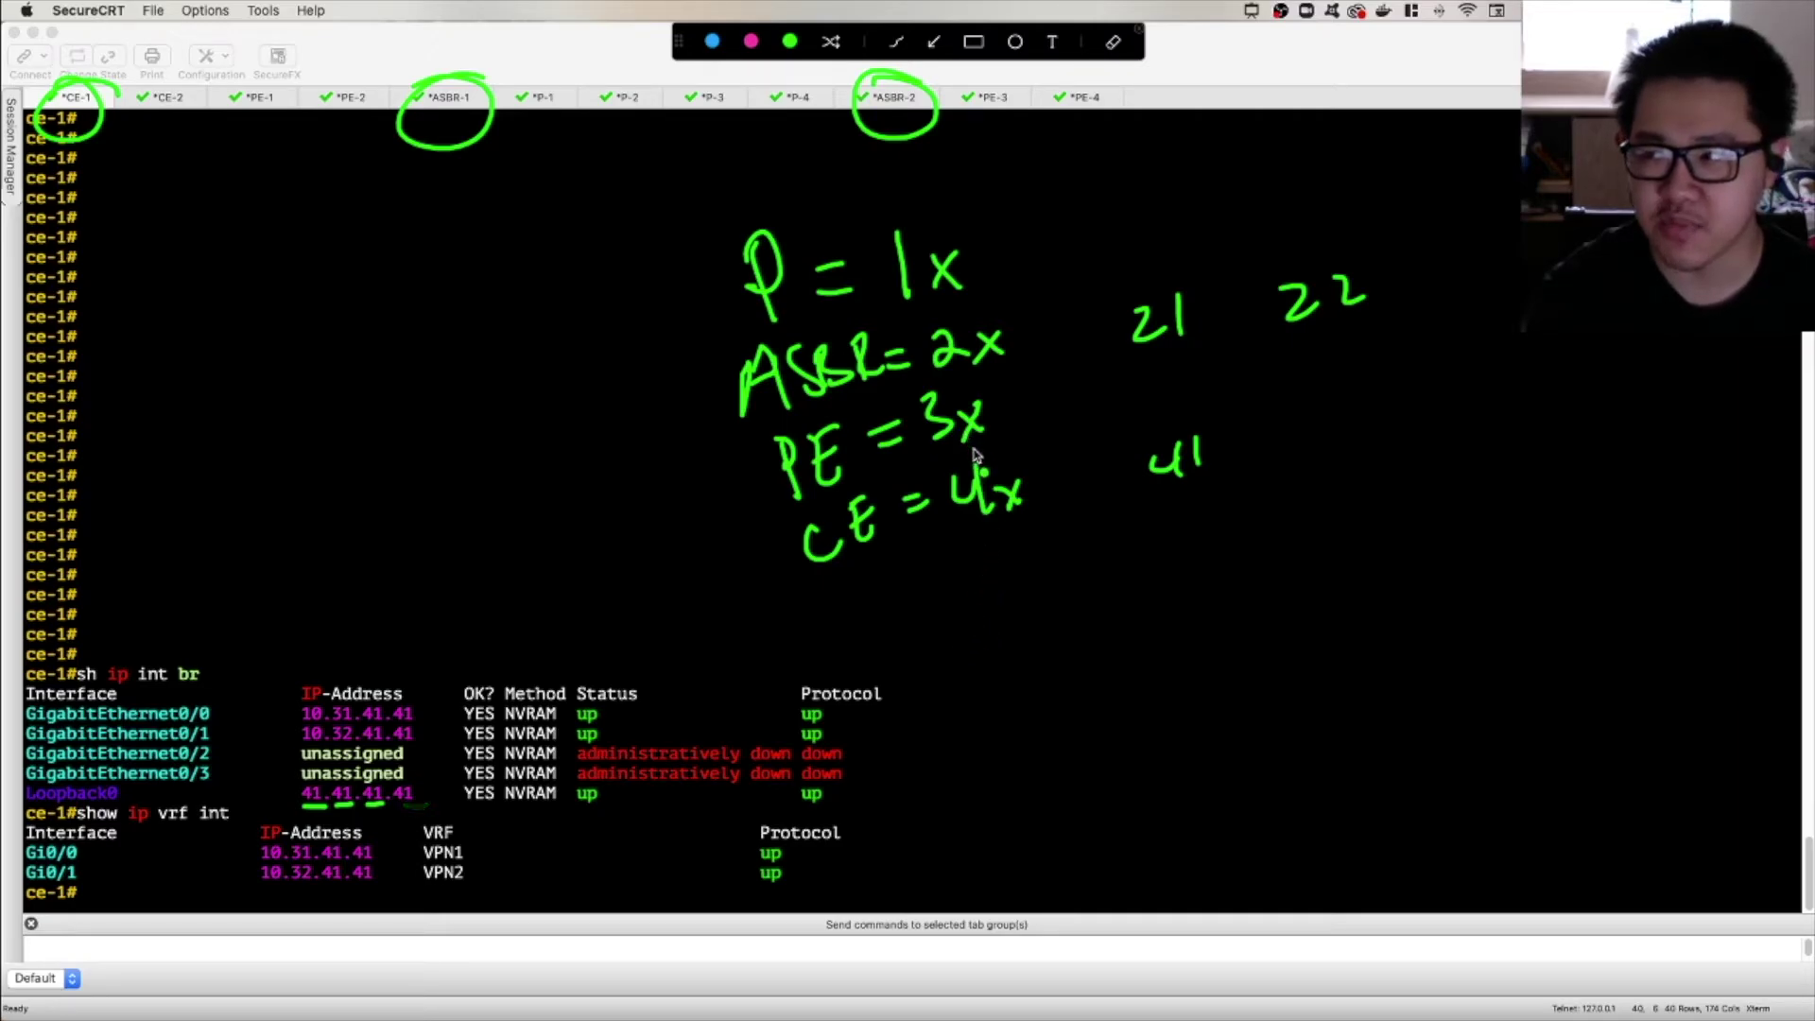
pyautogui.click(1113, 43)
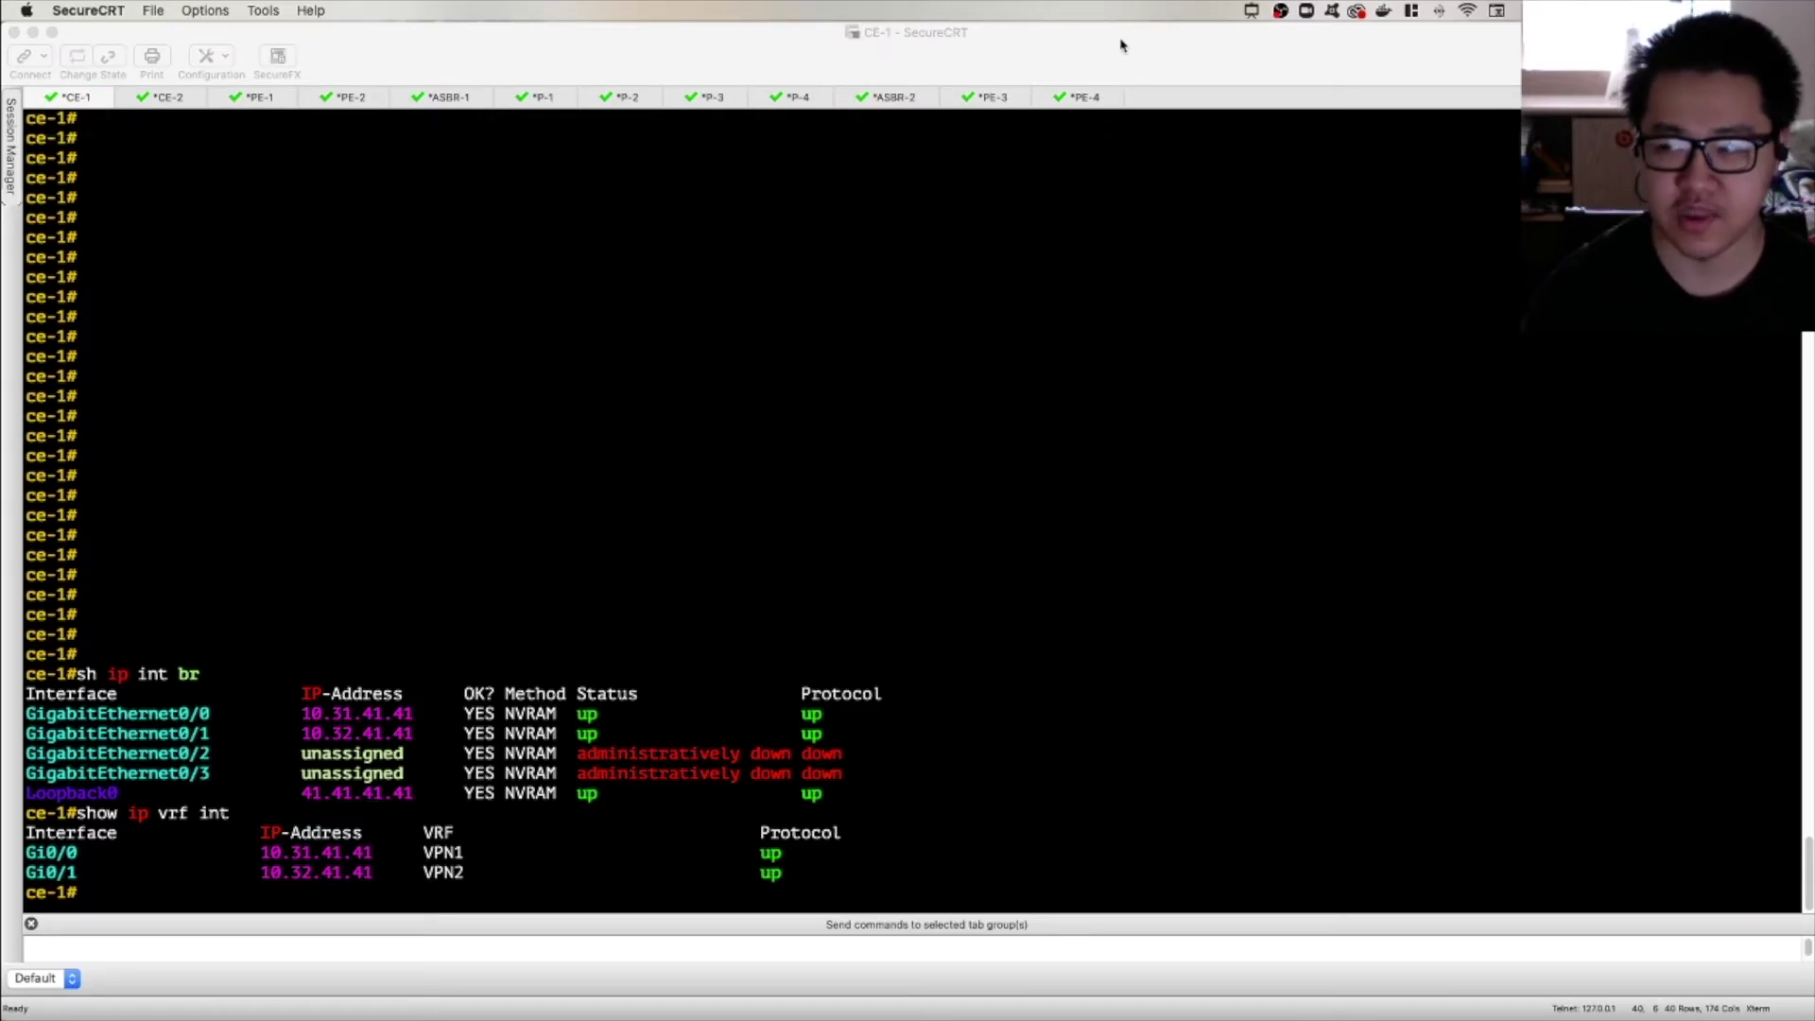
# Refocus the terminal and move through the CE-2 session to PE-1's console.
pyautogui.click(118, 118)
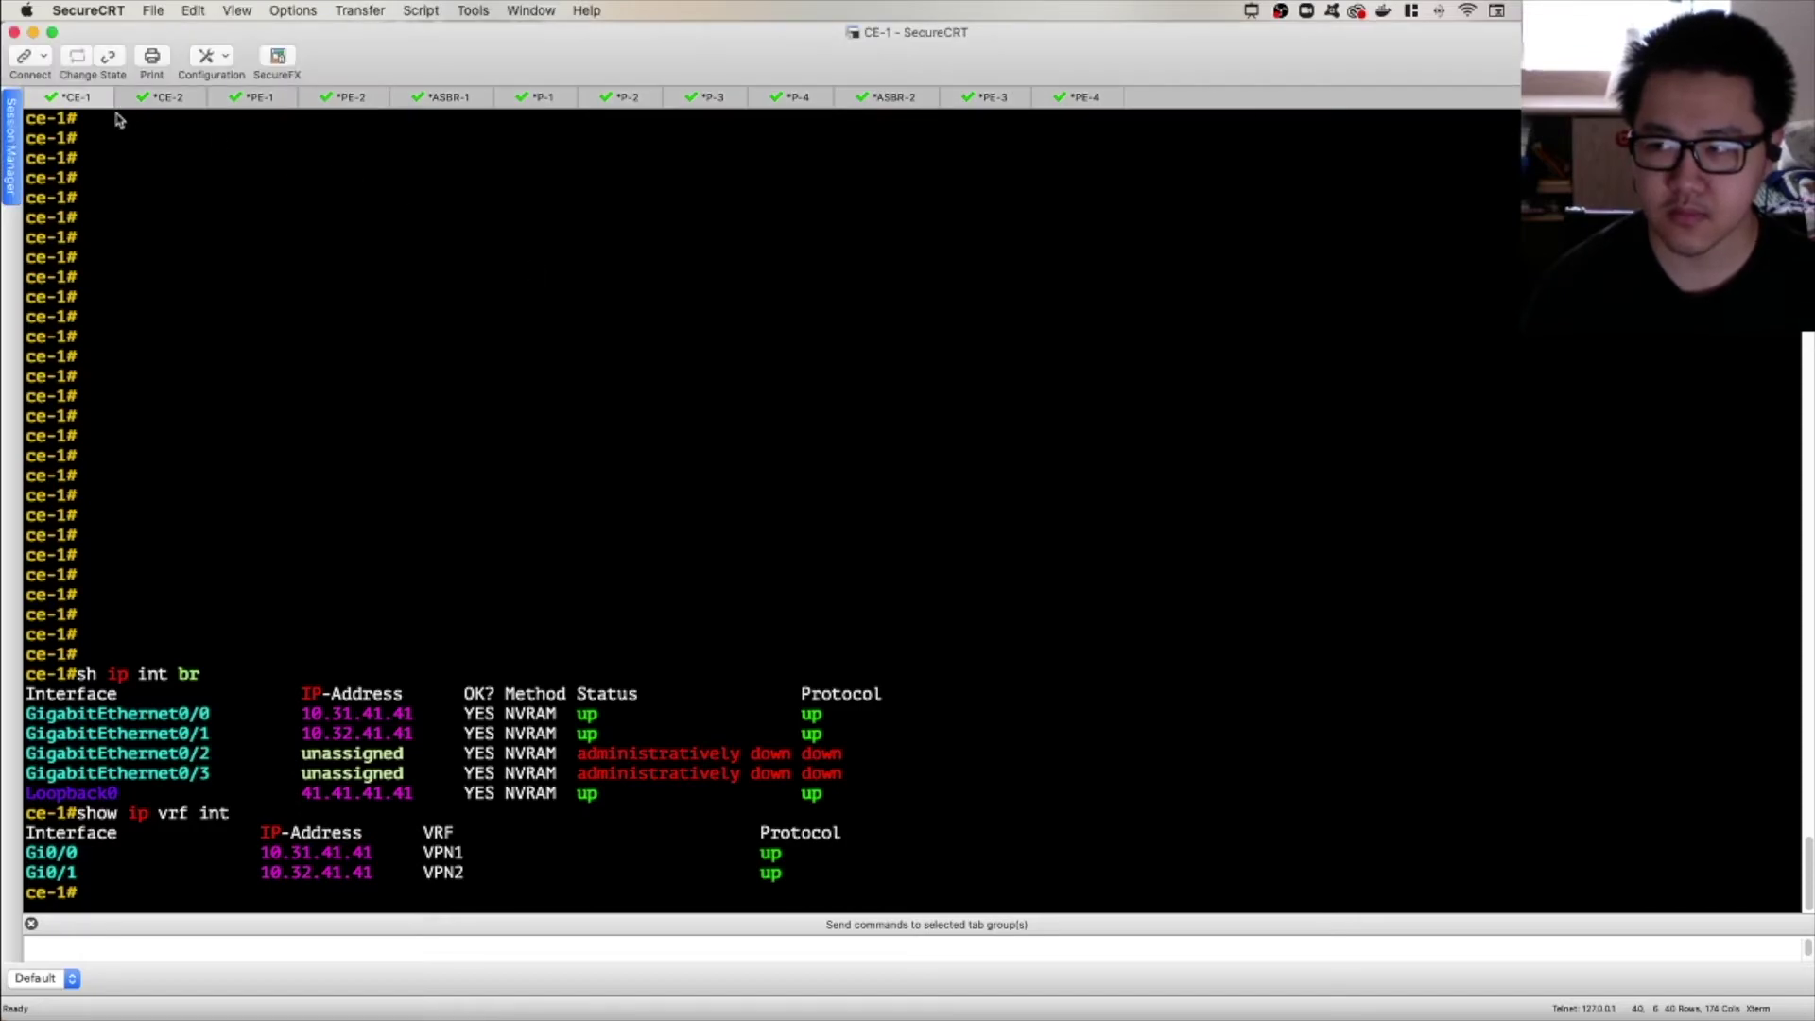
pyautogui.click(163, 97)
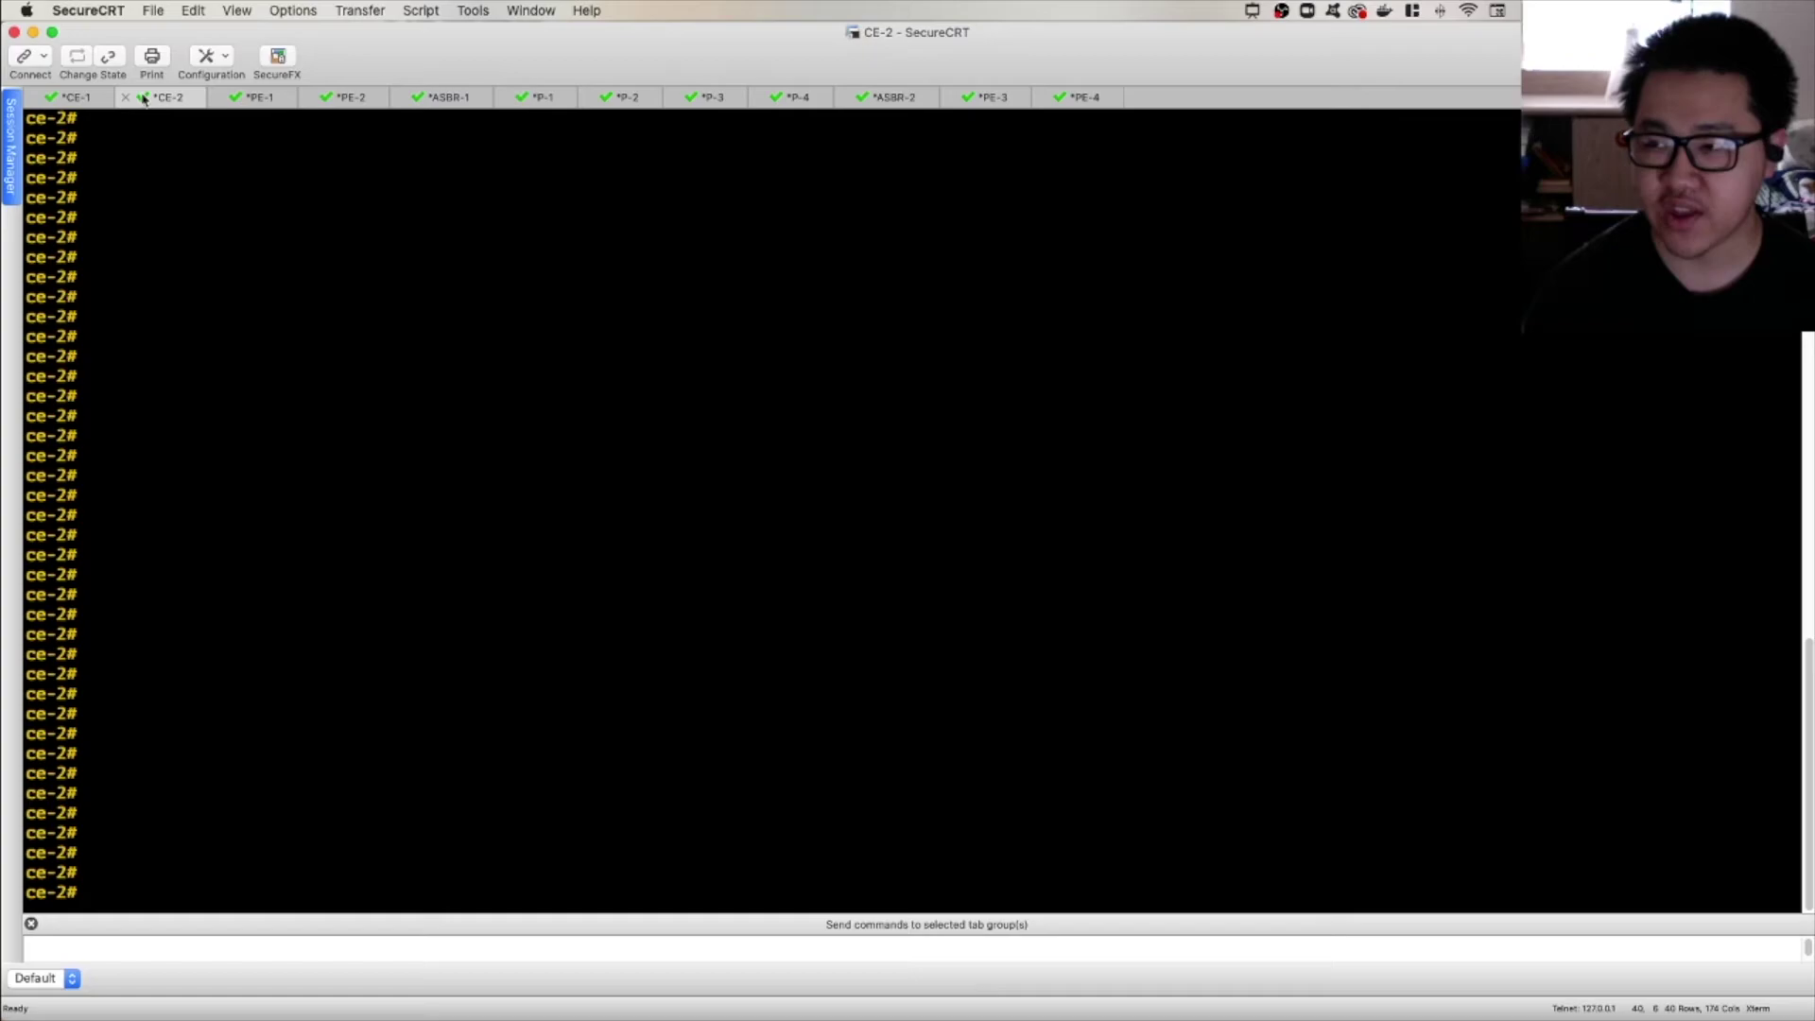
pyautogui.click(280, 99)
# On PE-1 run 'sh run | s vrf' and 'sh ip vrf int' to check VPN1 and Gi2.
pyautogui.write('sh')
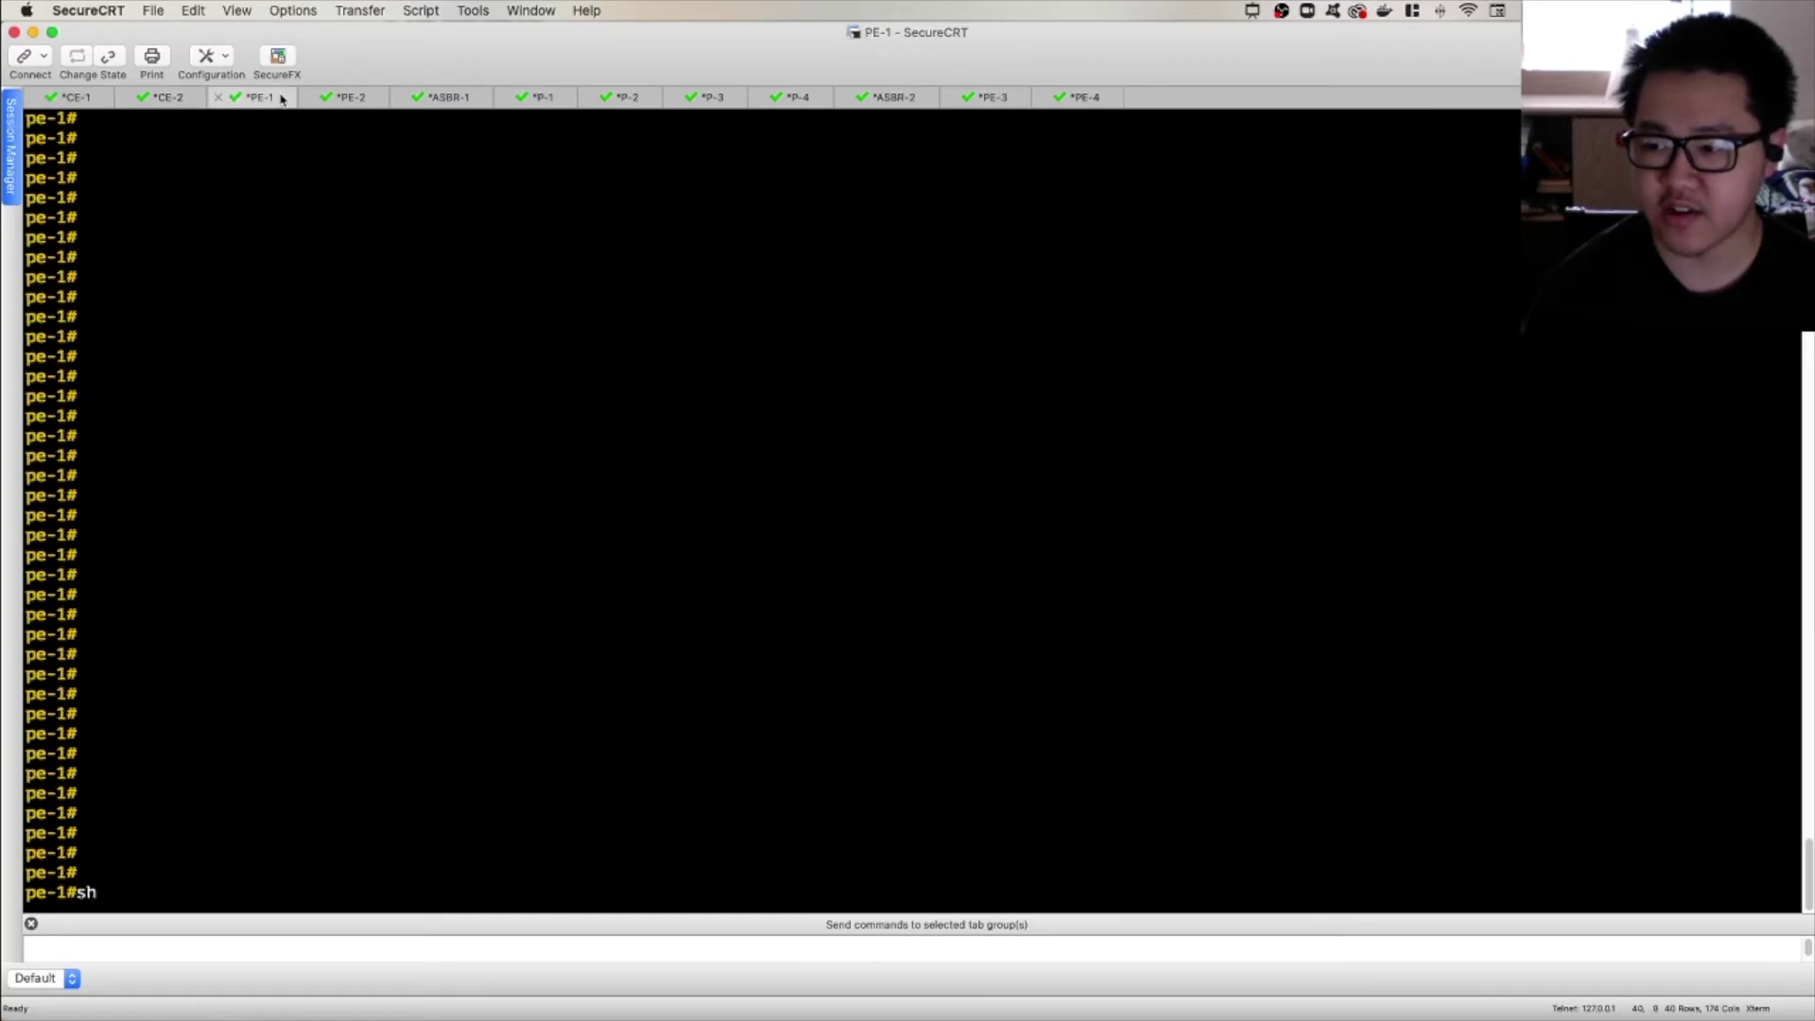
pyautogui.write(' run | s vrf')
pyautogui.press('Return')
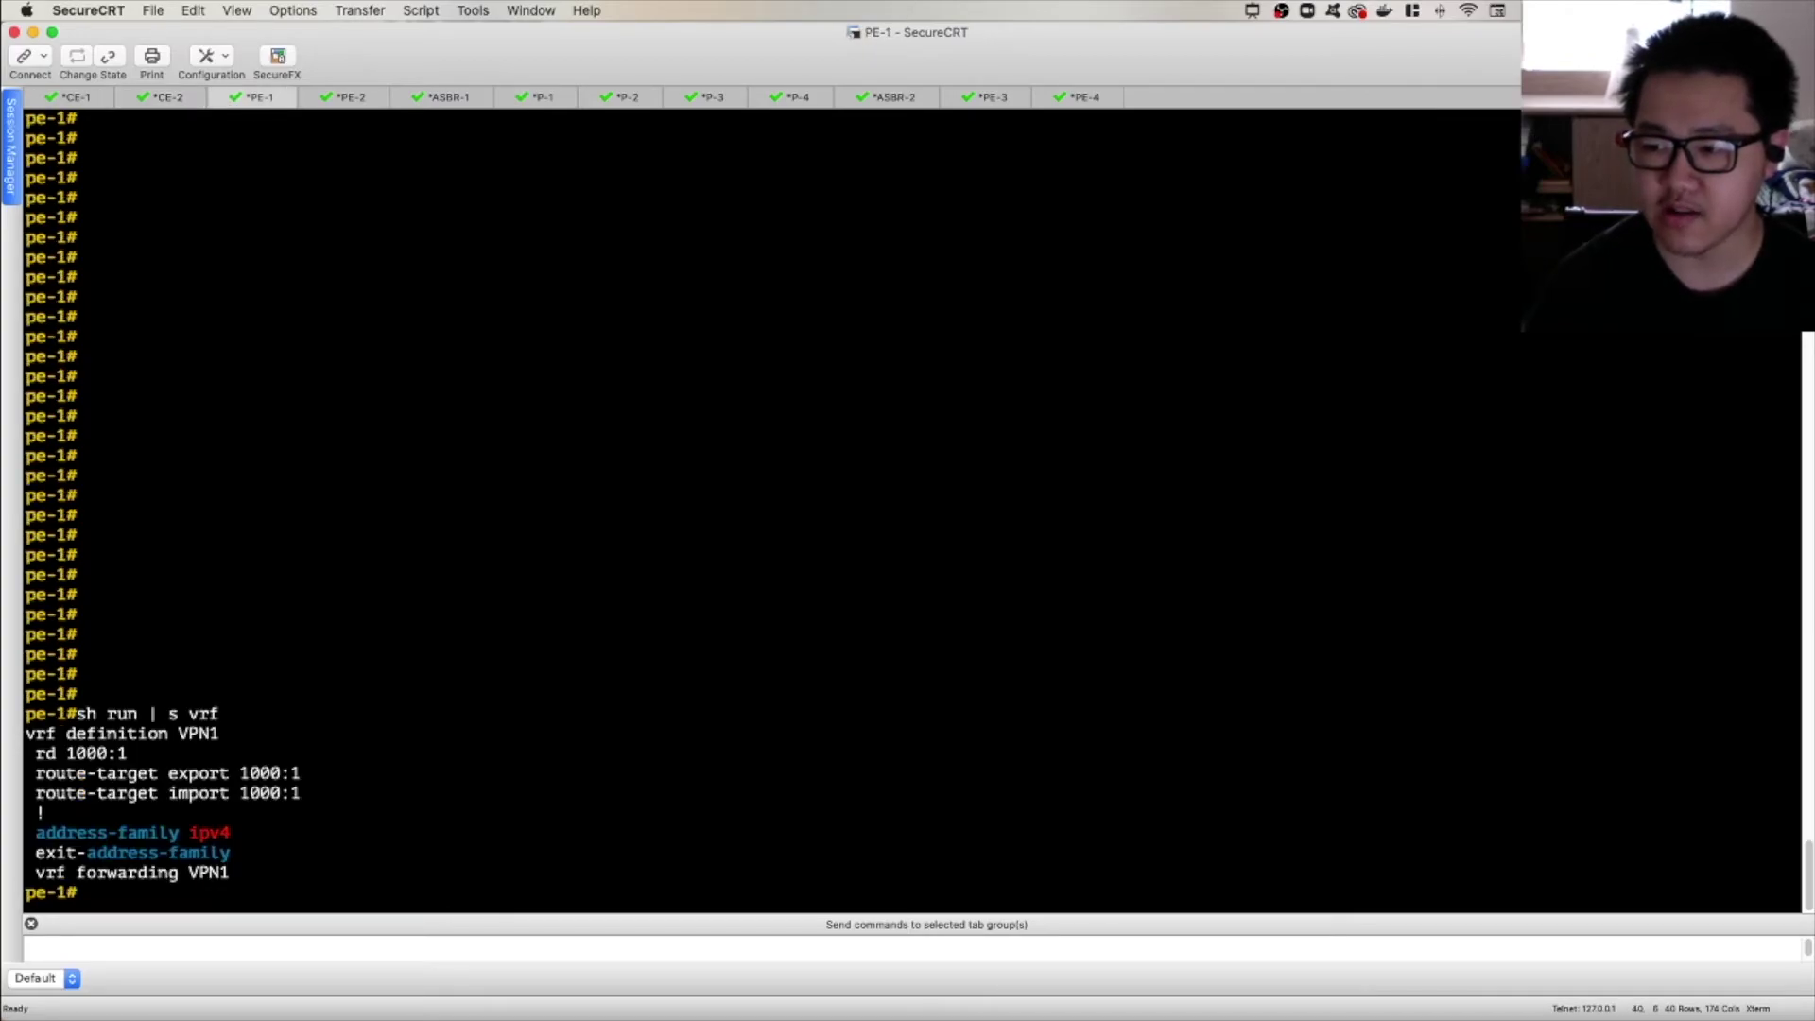
pyautogui.write('sh ip vr')
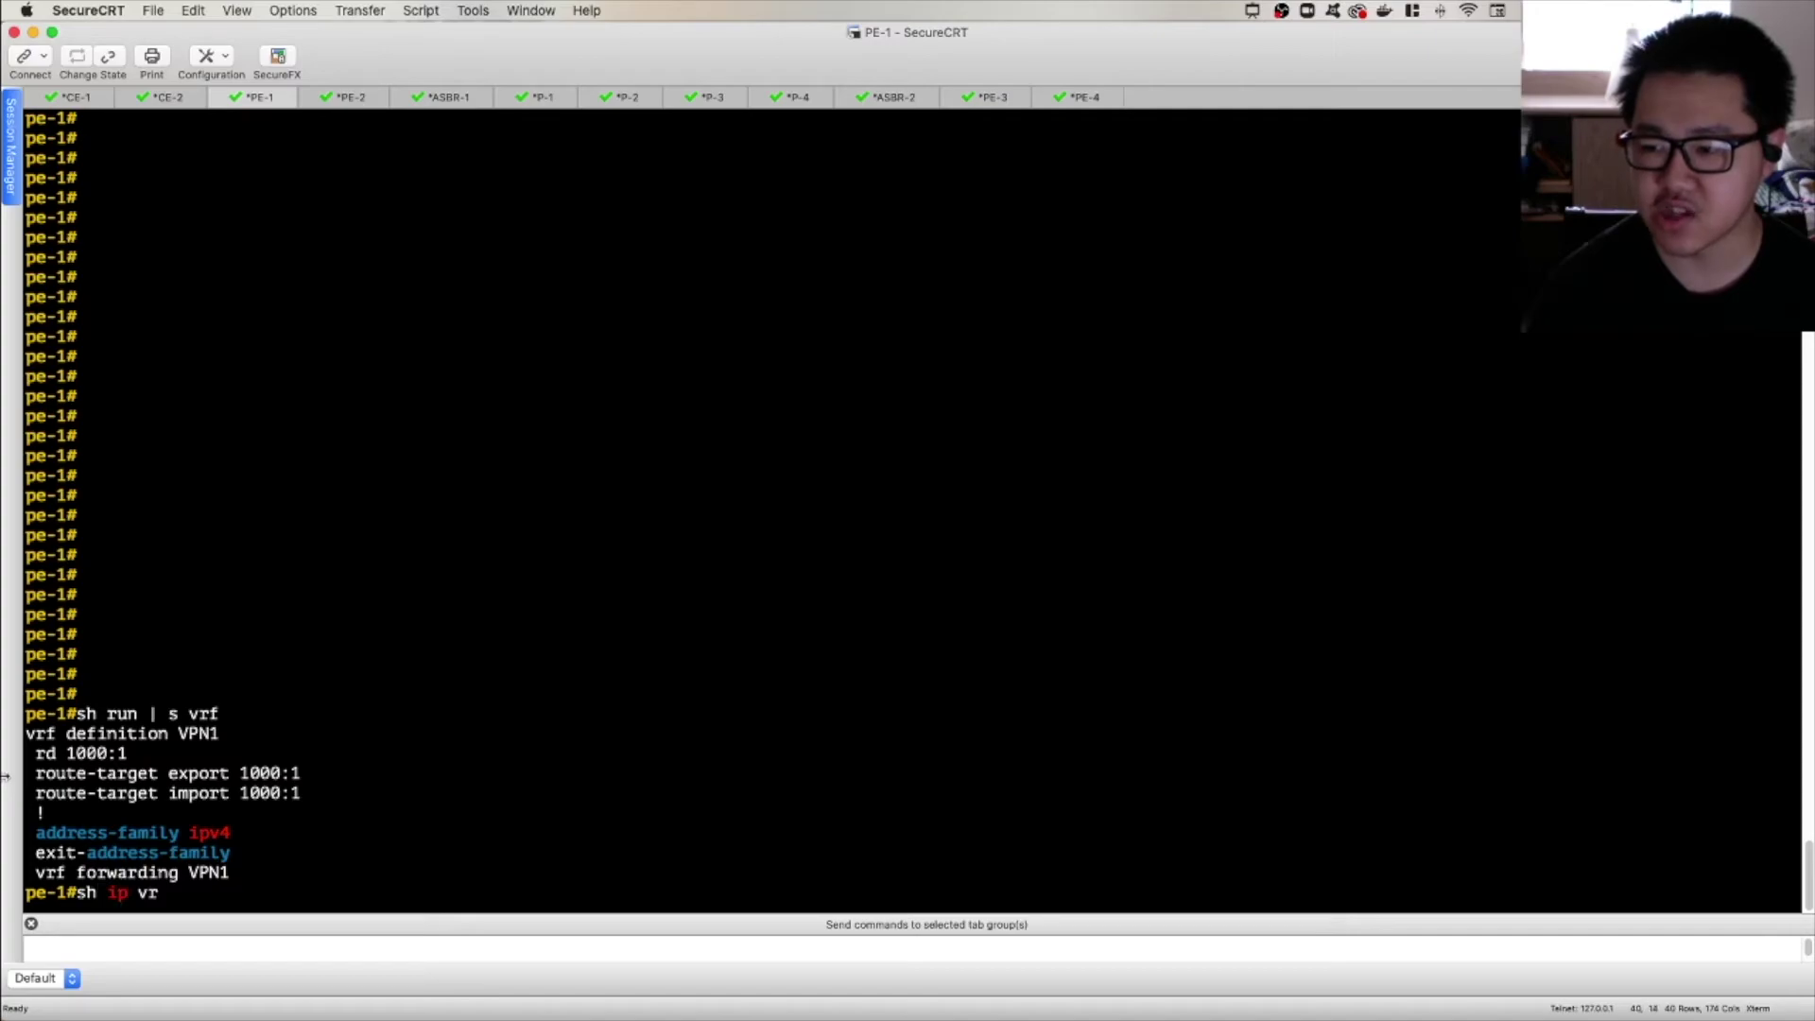
pyautogui.write('f int')
pyautogui.press('Return')
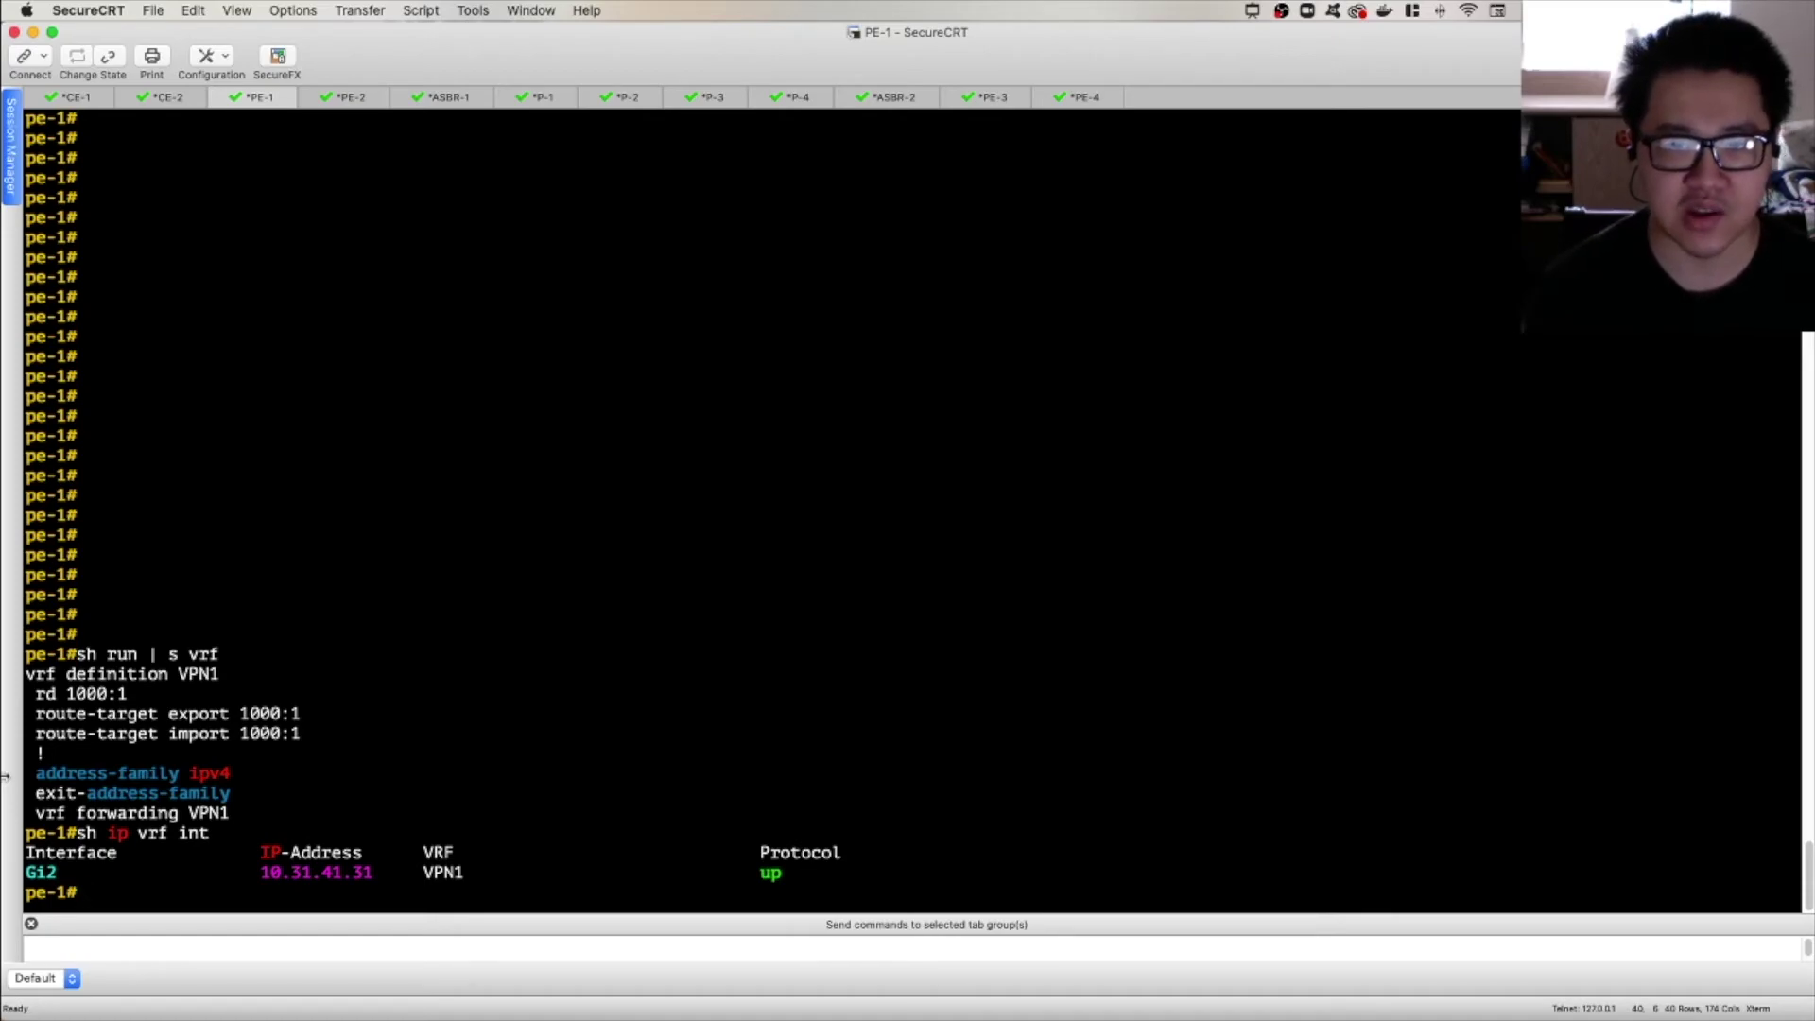
pyautogui.hotkey('ctrl', 'Left')
pyautogui.hotkey('ctrl', 'Left')
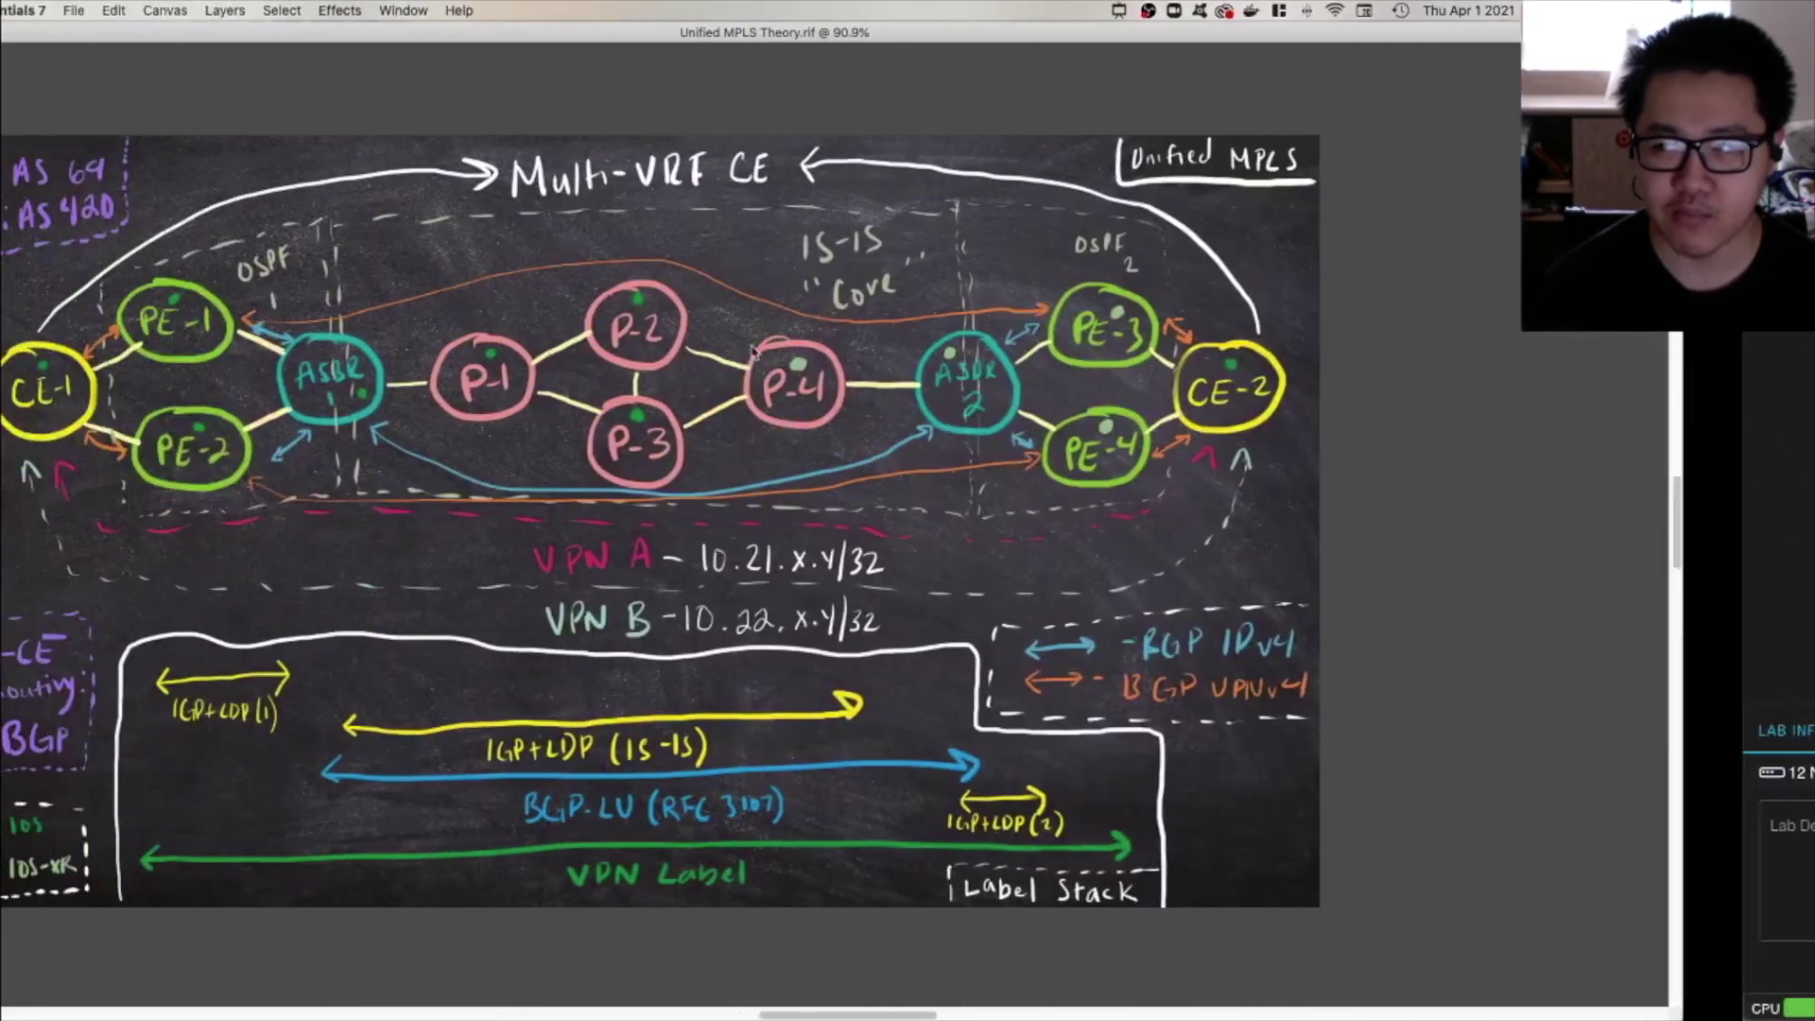